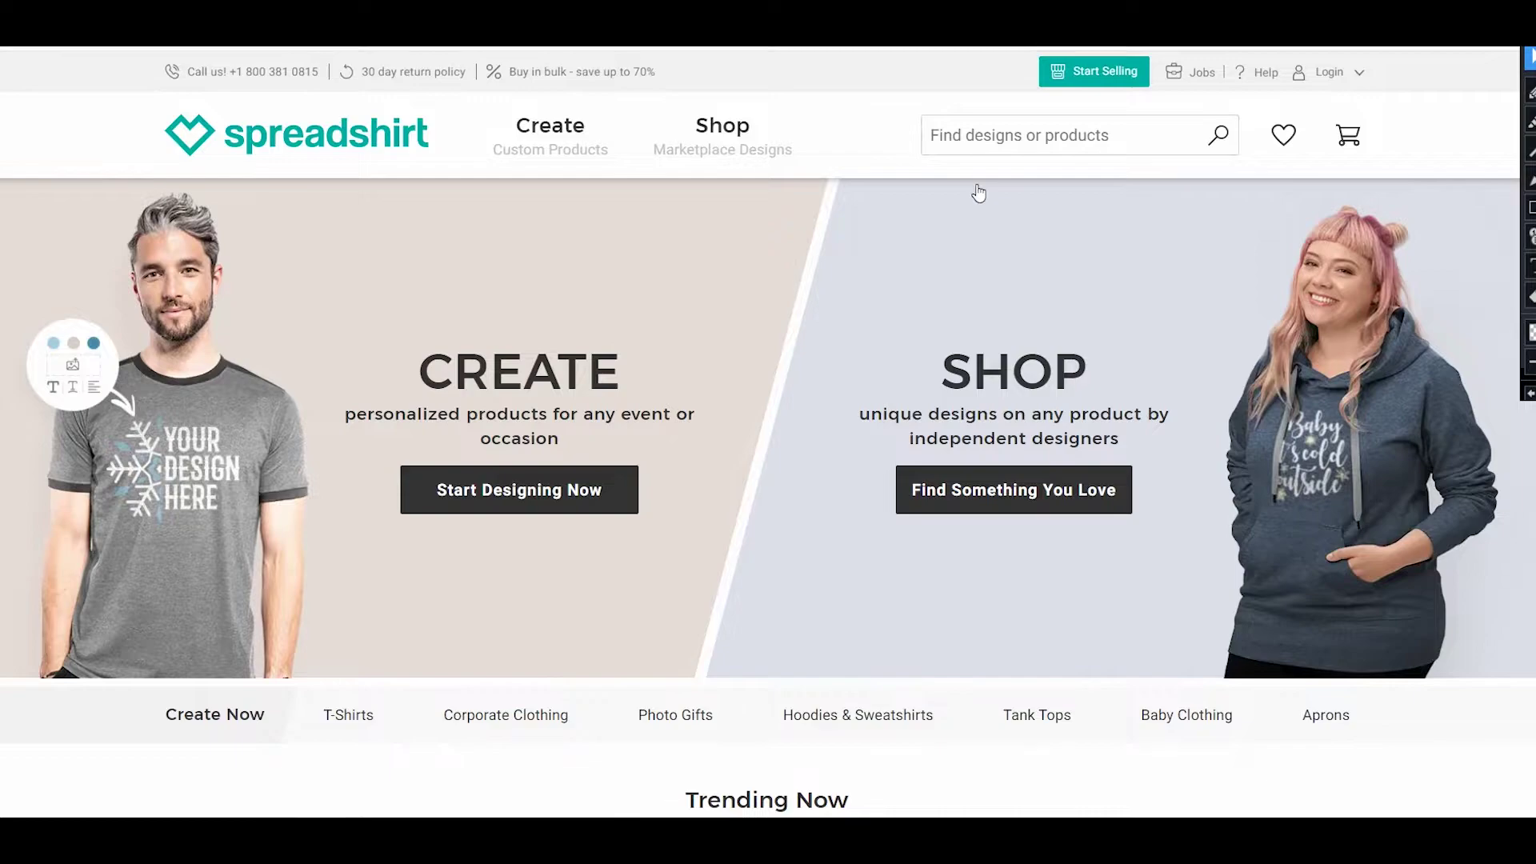
- Mark the Start Selling option with a red freehand line and erase the mark
left_click(1530, 91)
mouse_move(1009, 69)
left_mouse_down()
mouse_move(1033, 110)
mouse_move(1158, 101)
left_mouse_up()
left_click(1530, 297)
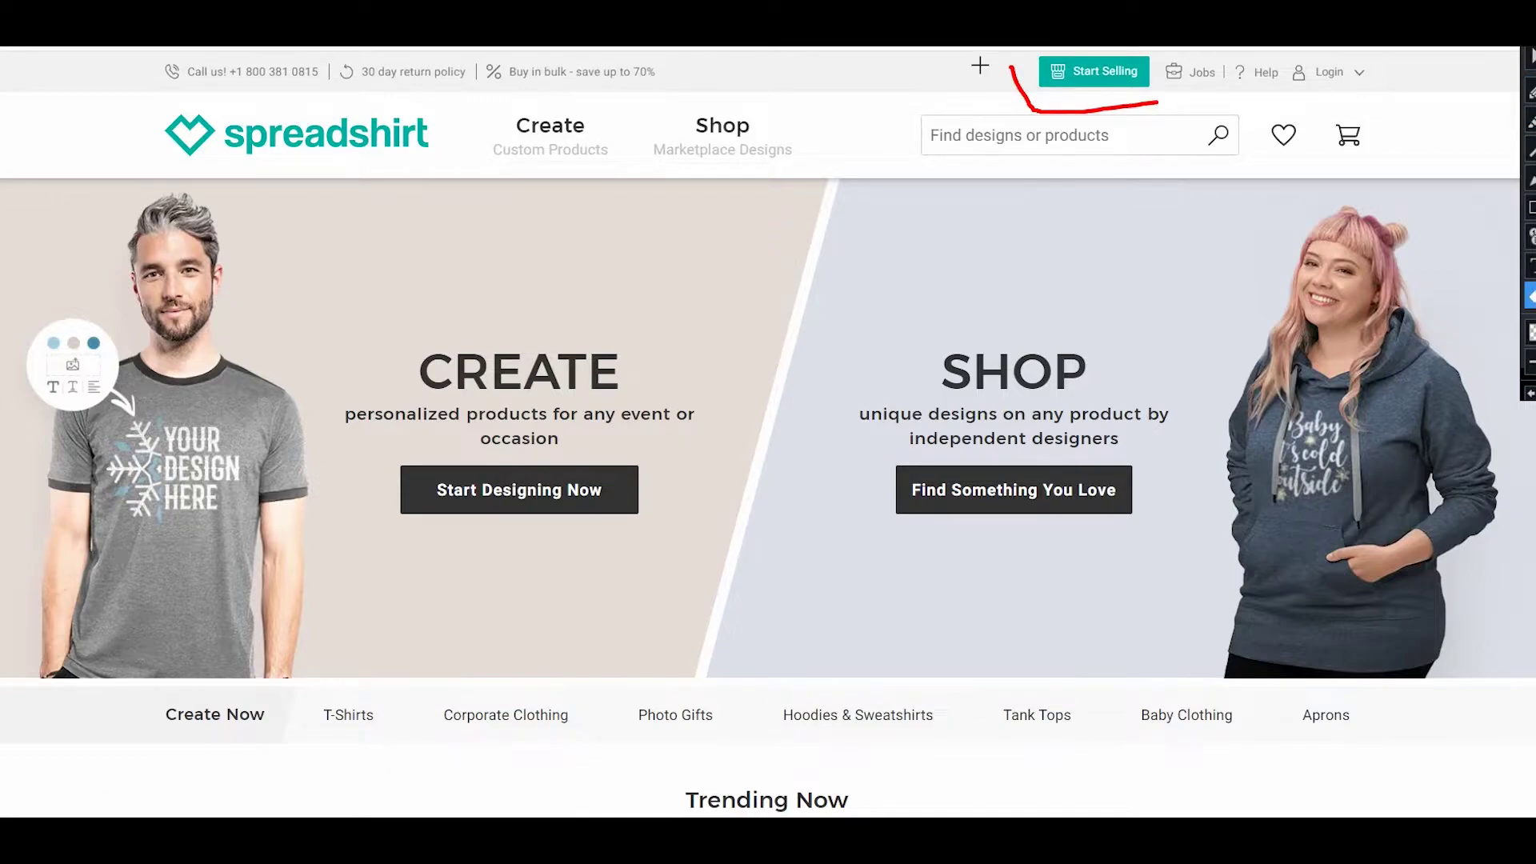
left_click_drag(978, 59, 1231, 161)
left_click(1531, 57)
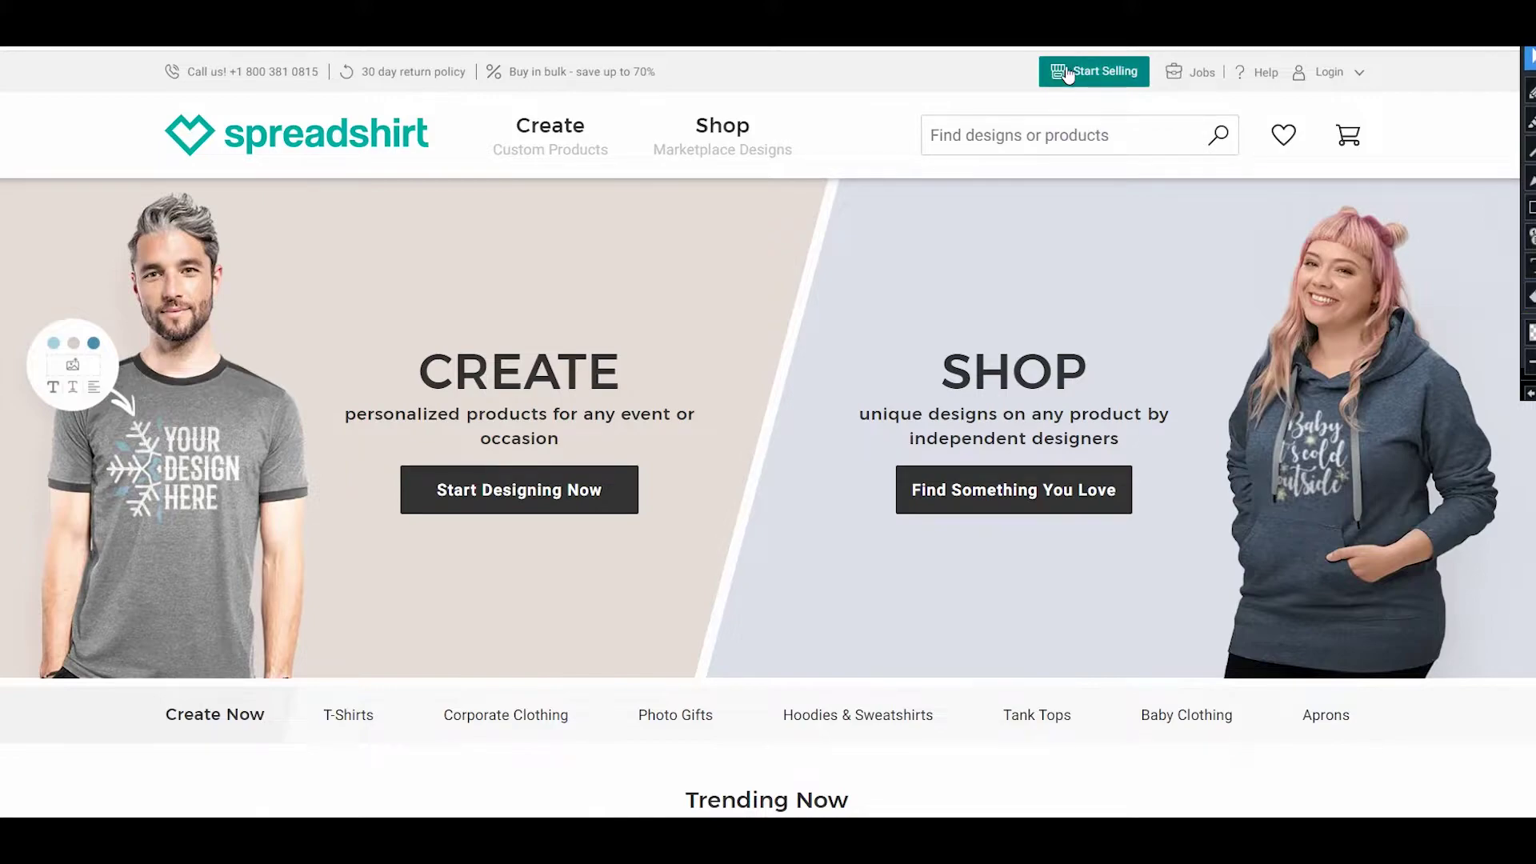
- Open the Start Selling page to reach the Marketplace and Spreadshop selling options
left_click(1094, 70)
scroll(618, 283, "down", 3)
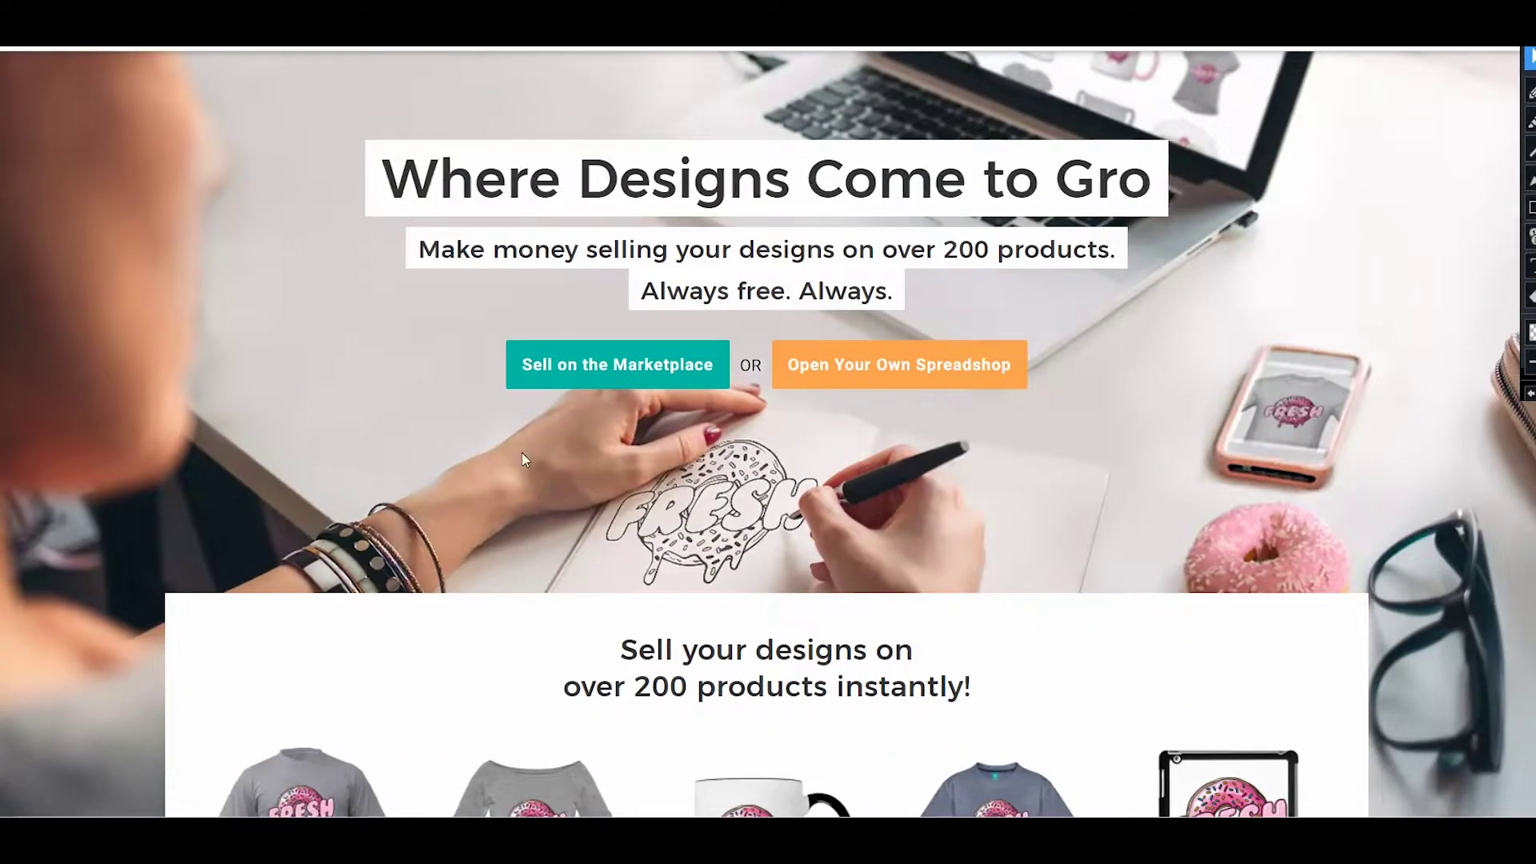
- Mark the Sell on the Marketplace and Open Your Own Spreadshop options with red freehand lines and erase the marks
left_click(1531, 90)
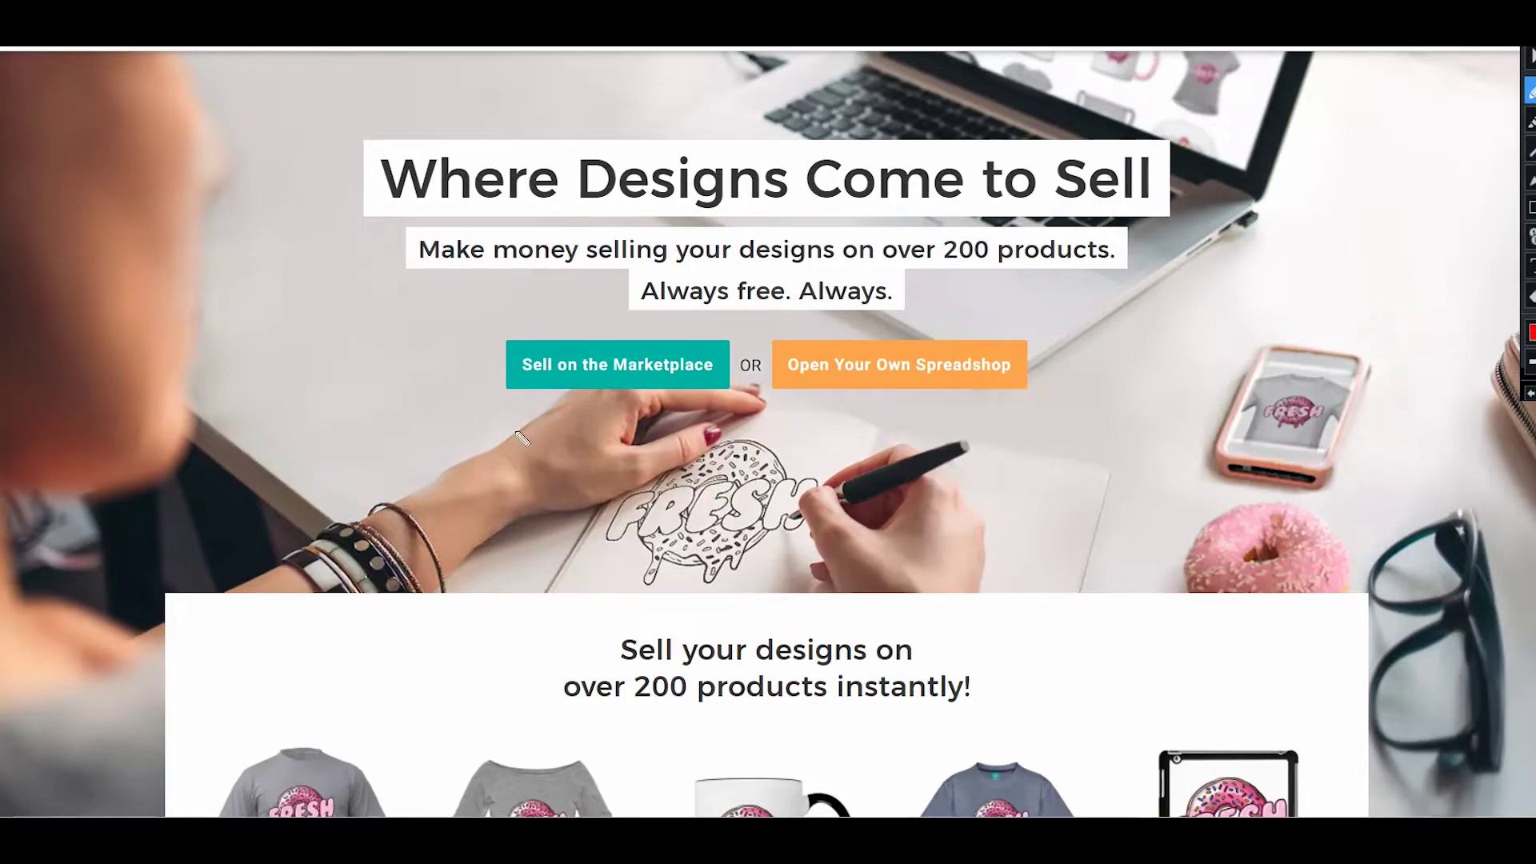
mouse_move(493, 344)
left_mouse_down()
mouse_move(567, 407)
mouse_move(771, 416)
left_mouse_up()
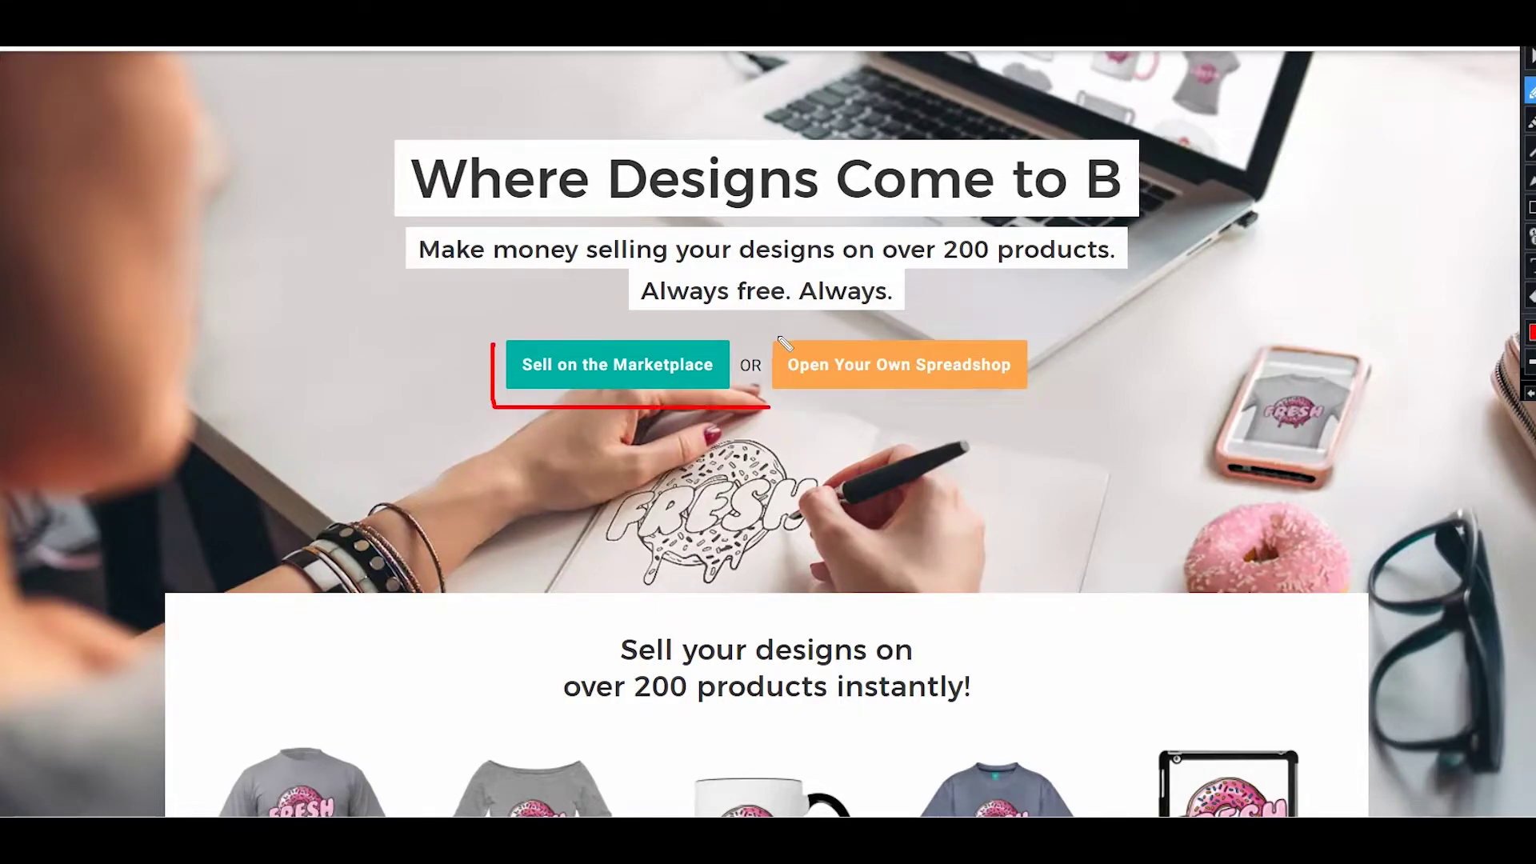
mouse_move(770, 338)
left_mouse_down()
mouse_move(800, 410)
mouse_move(1072, 397)
left_mouse_up()
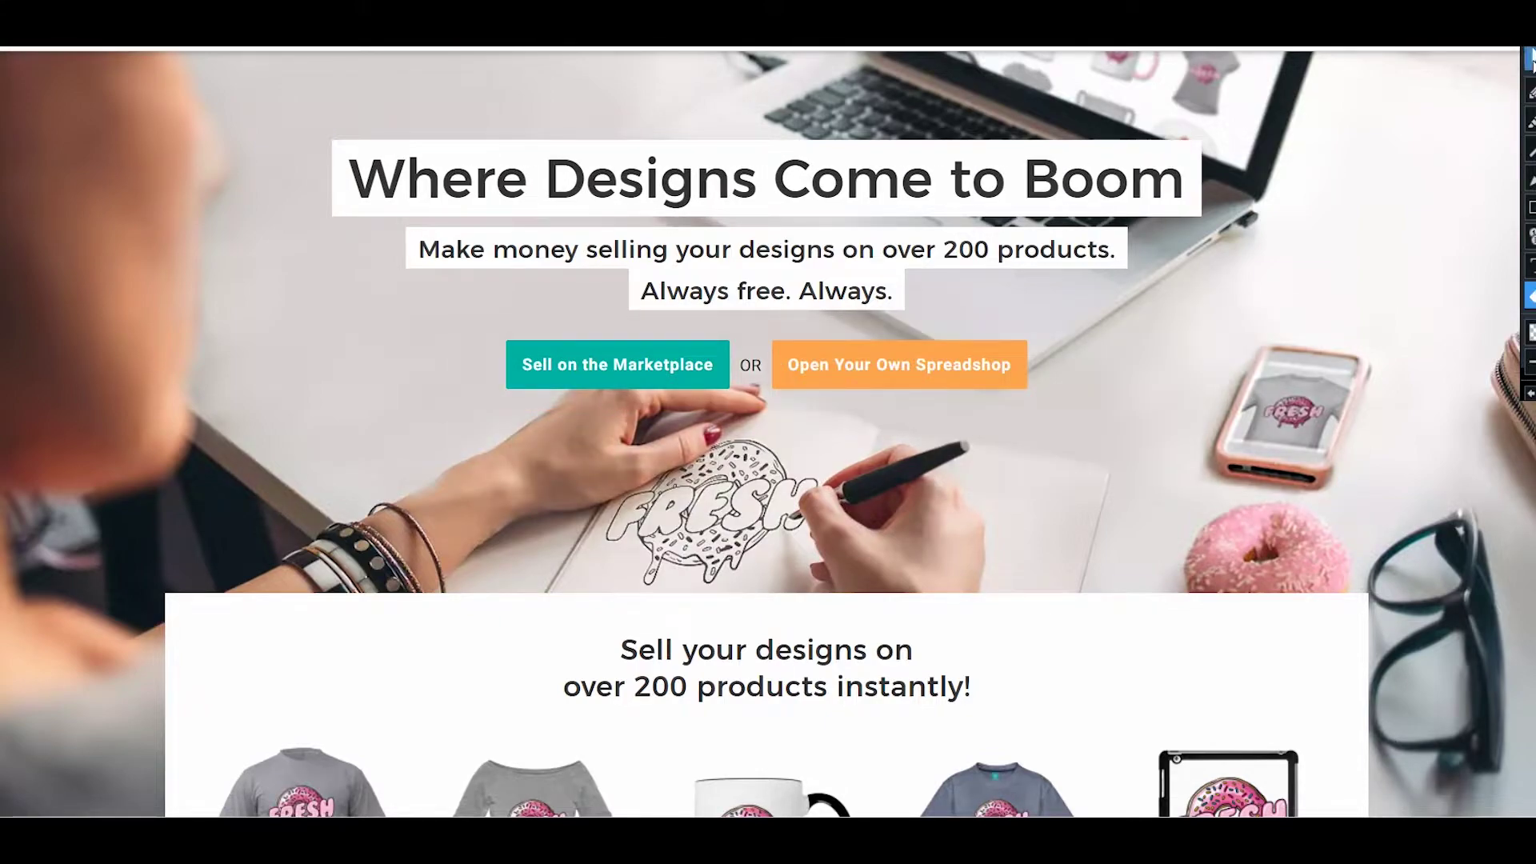
left_click(1531, 59)
- Examine the selling page and the product types designs can be sold on, including the carousel's second set
scroll(757, 373, "down", 5)
scroll(751, 371, "up", 5)
scroll(382, 408, "up", 2)
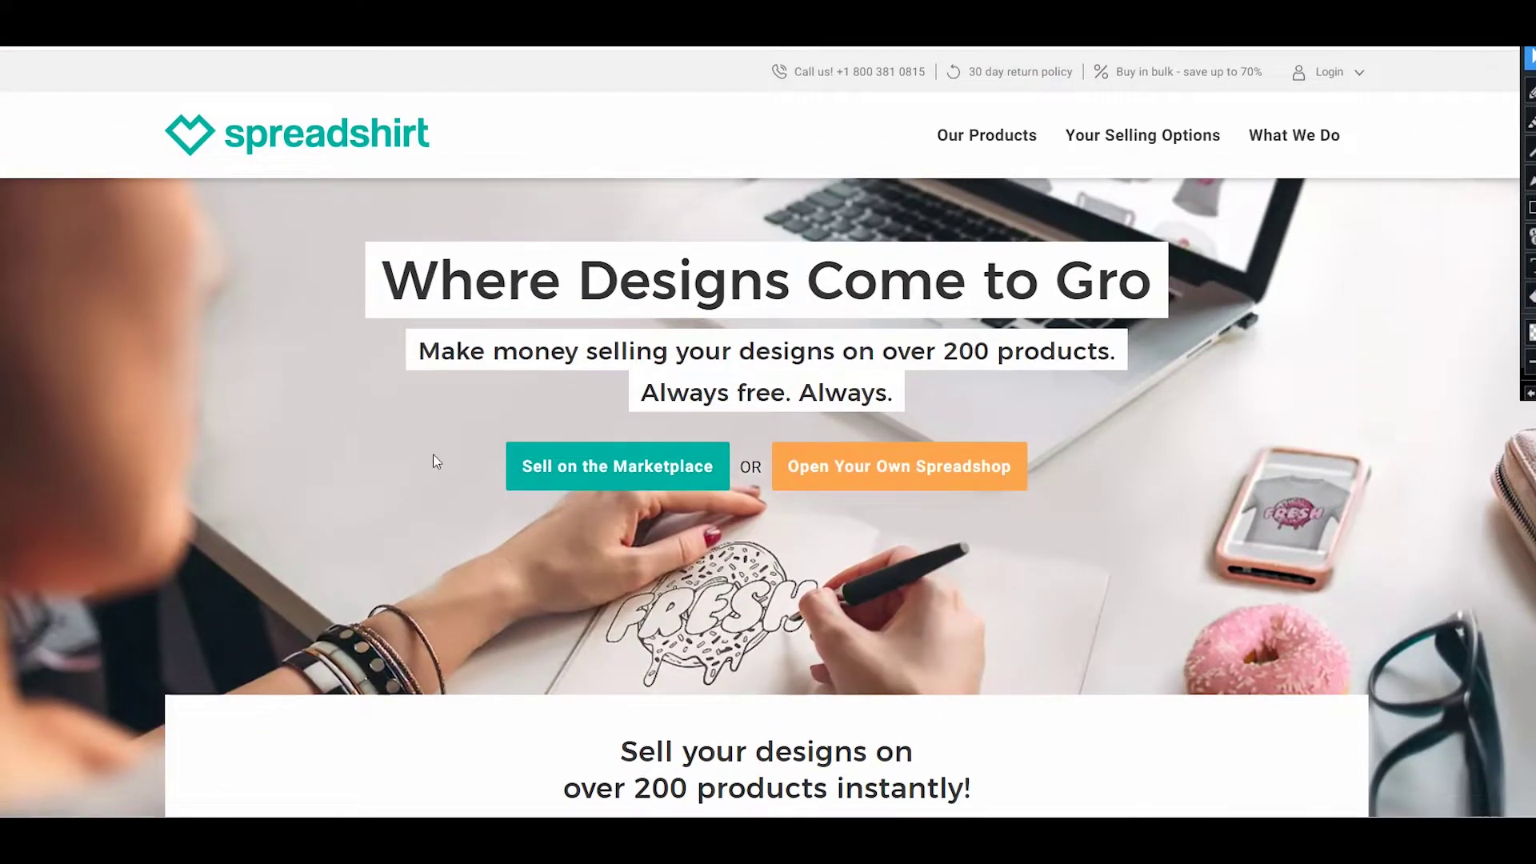
scroll(433, 453, "down", 2)
scroll(435, 469, "down", 2)
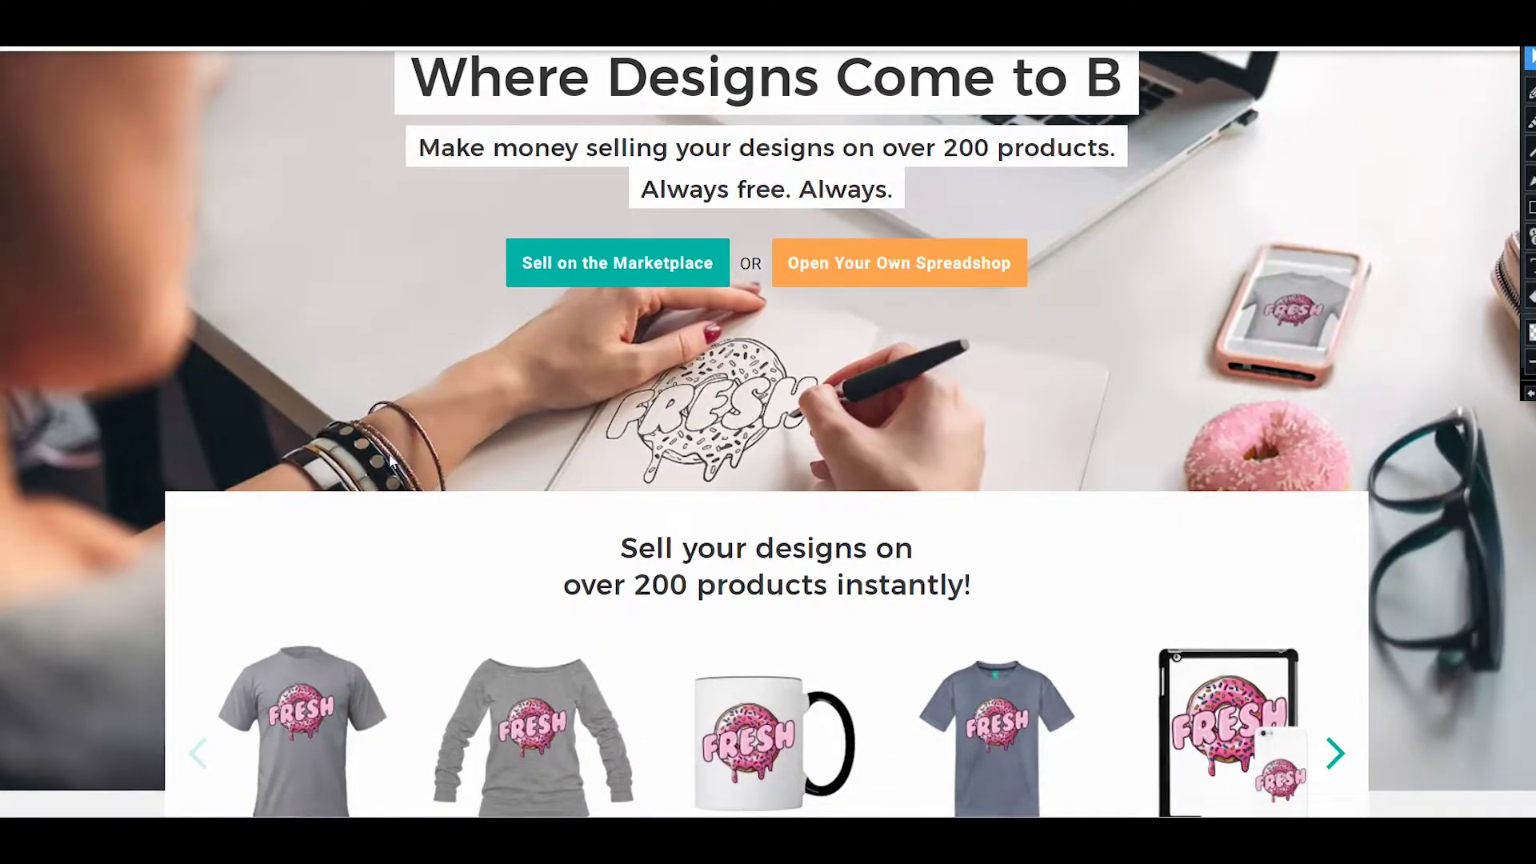
scroll(384, 454, "down", 2)
scroll(426, 447, "down", 6)
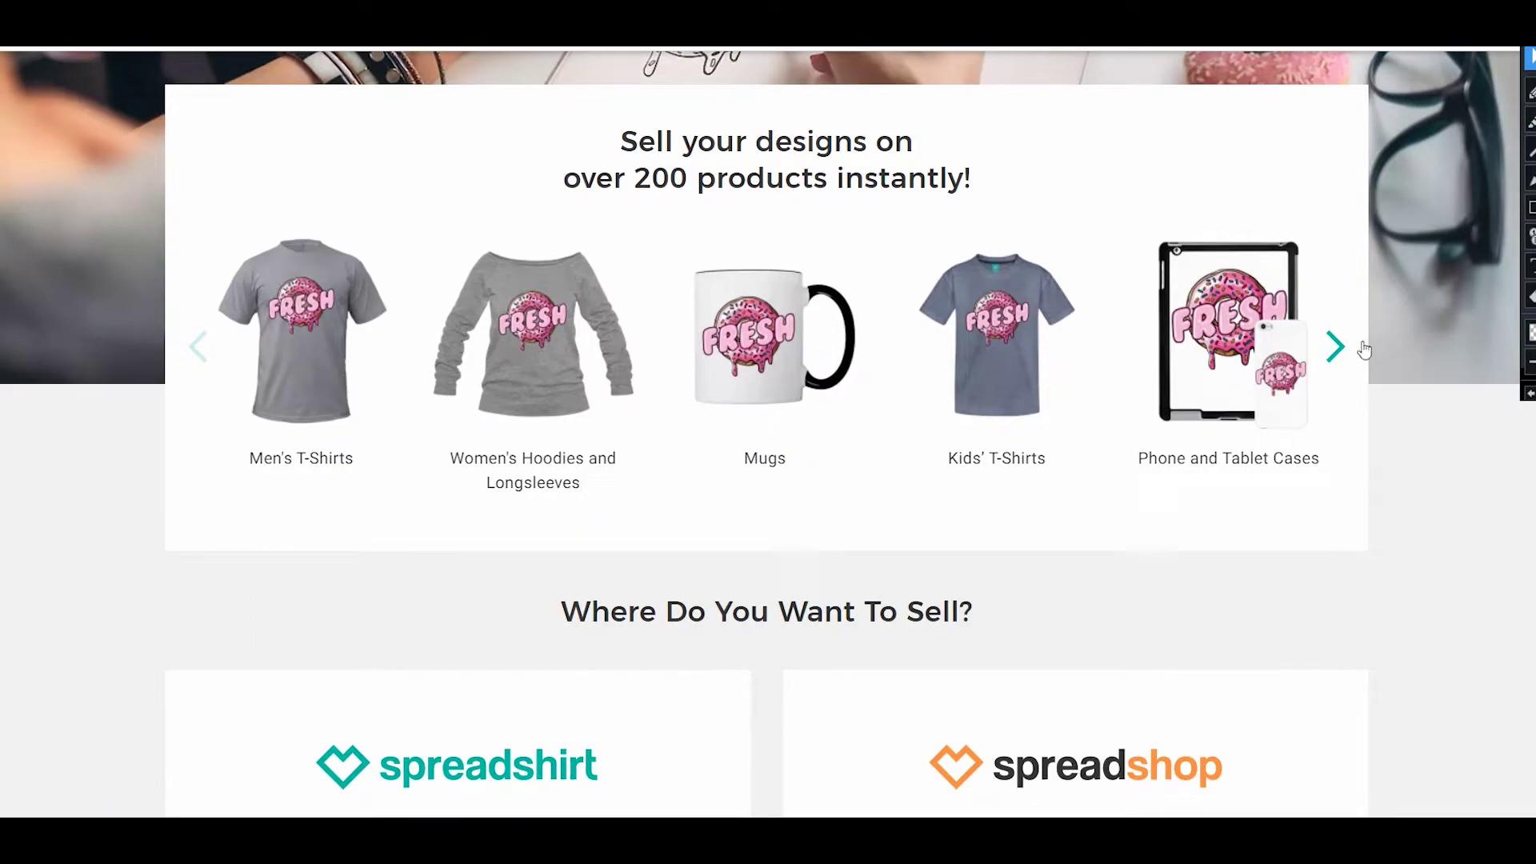
left_click(1336, 346)
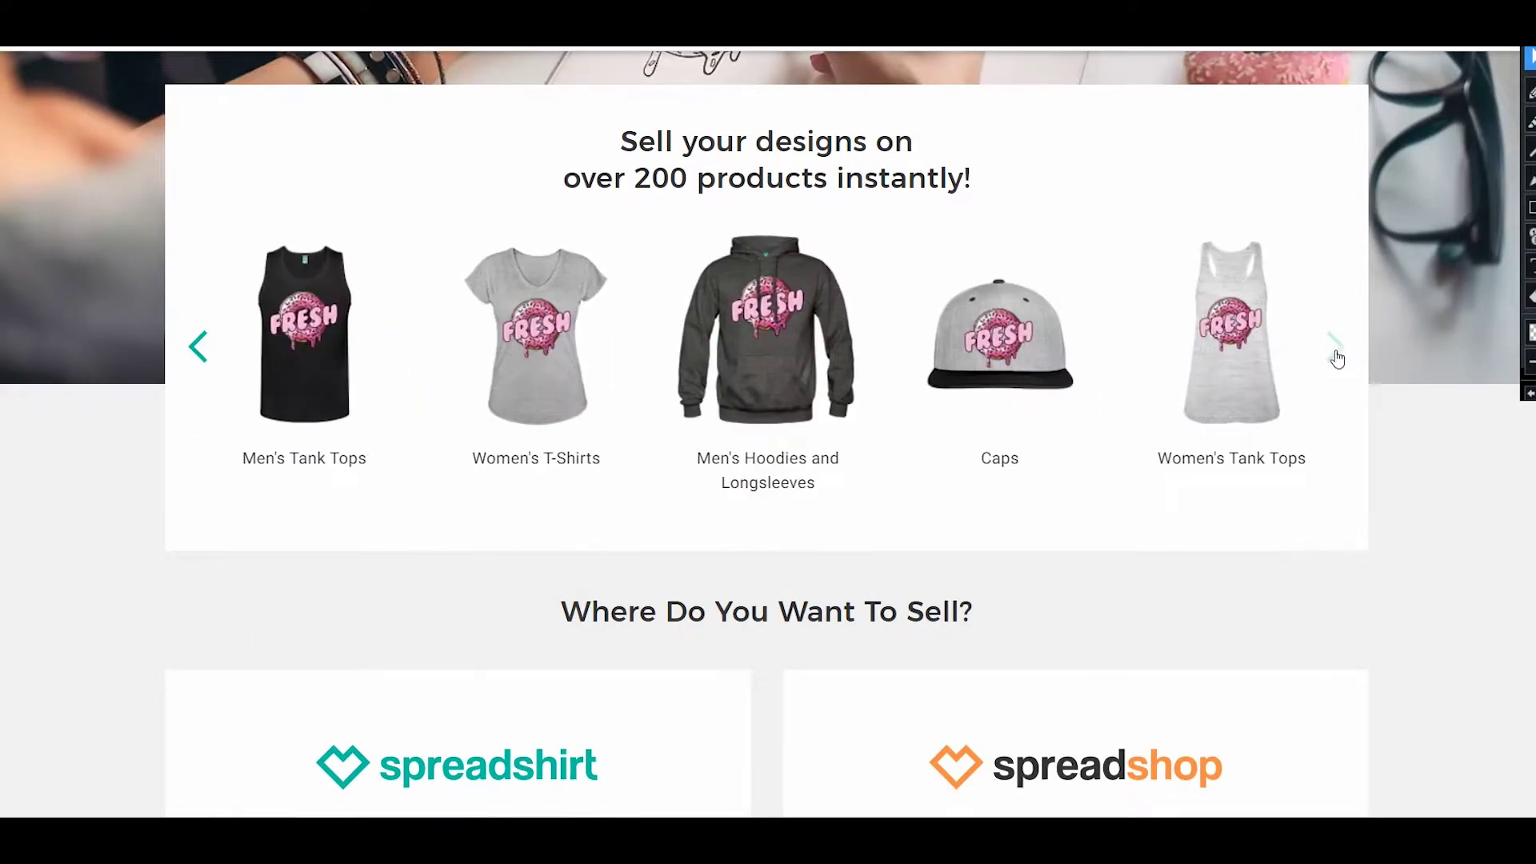
scroll(160, 372, "up", 9)
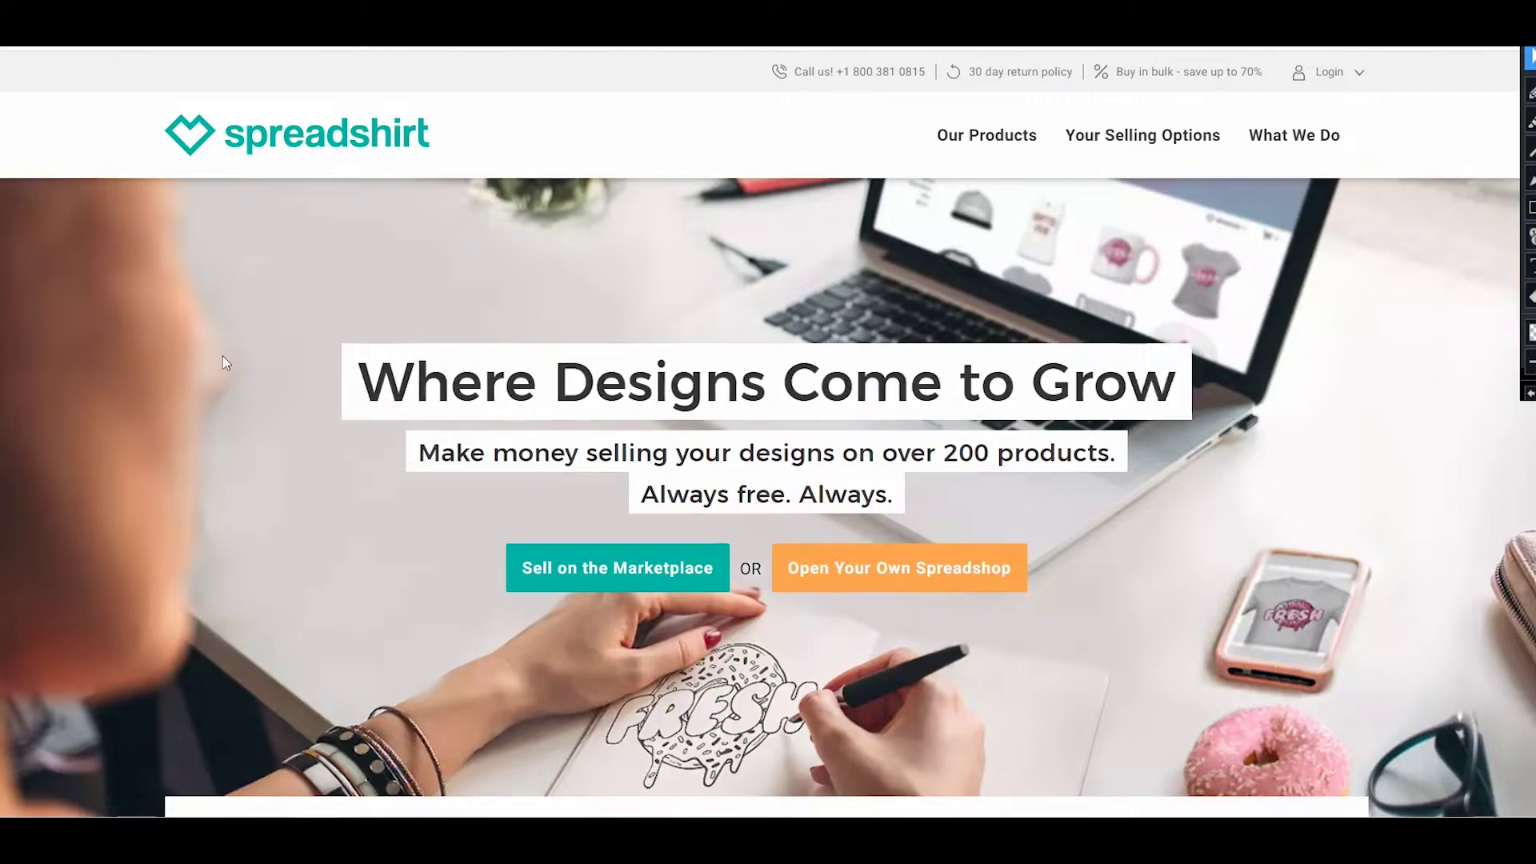
- Review the selling page from its headline down to the Where Do You Want To Sell comparison of Spreadshirt and Spreadshop
scroll(222, 357, "down", 8)
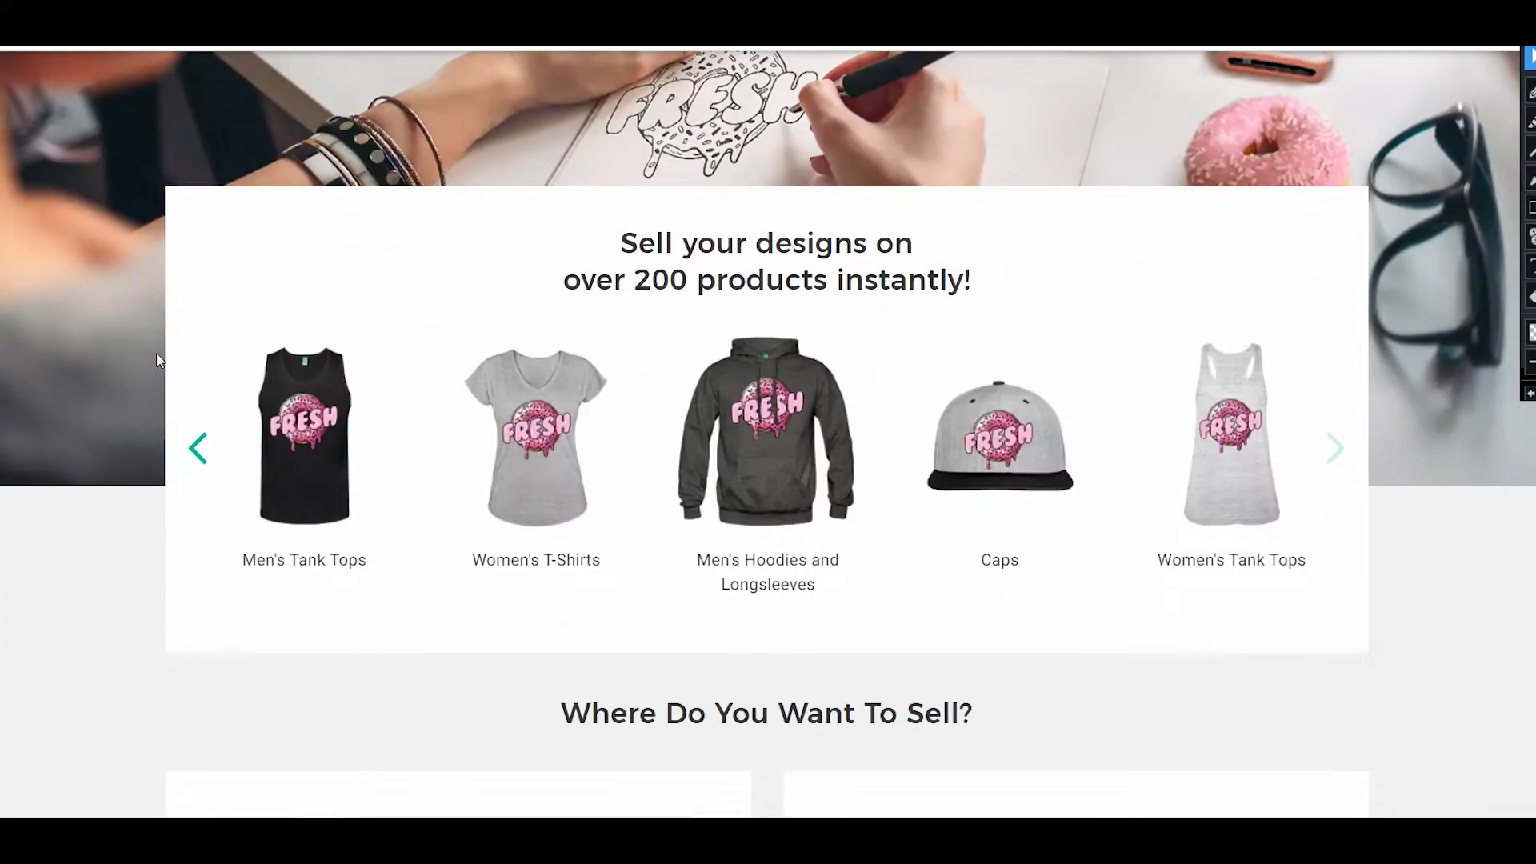
scroll(156, 352, "up", 4)
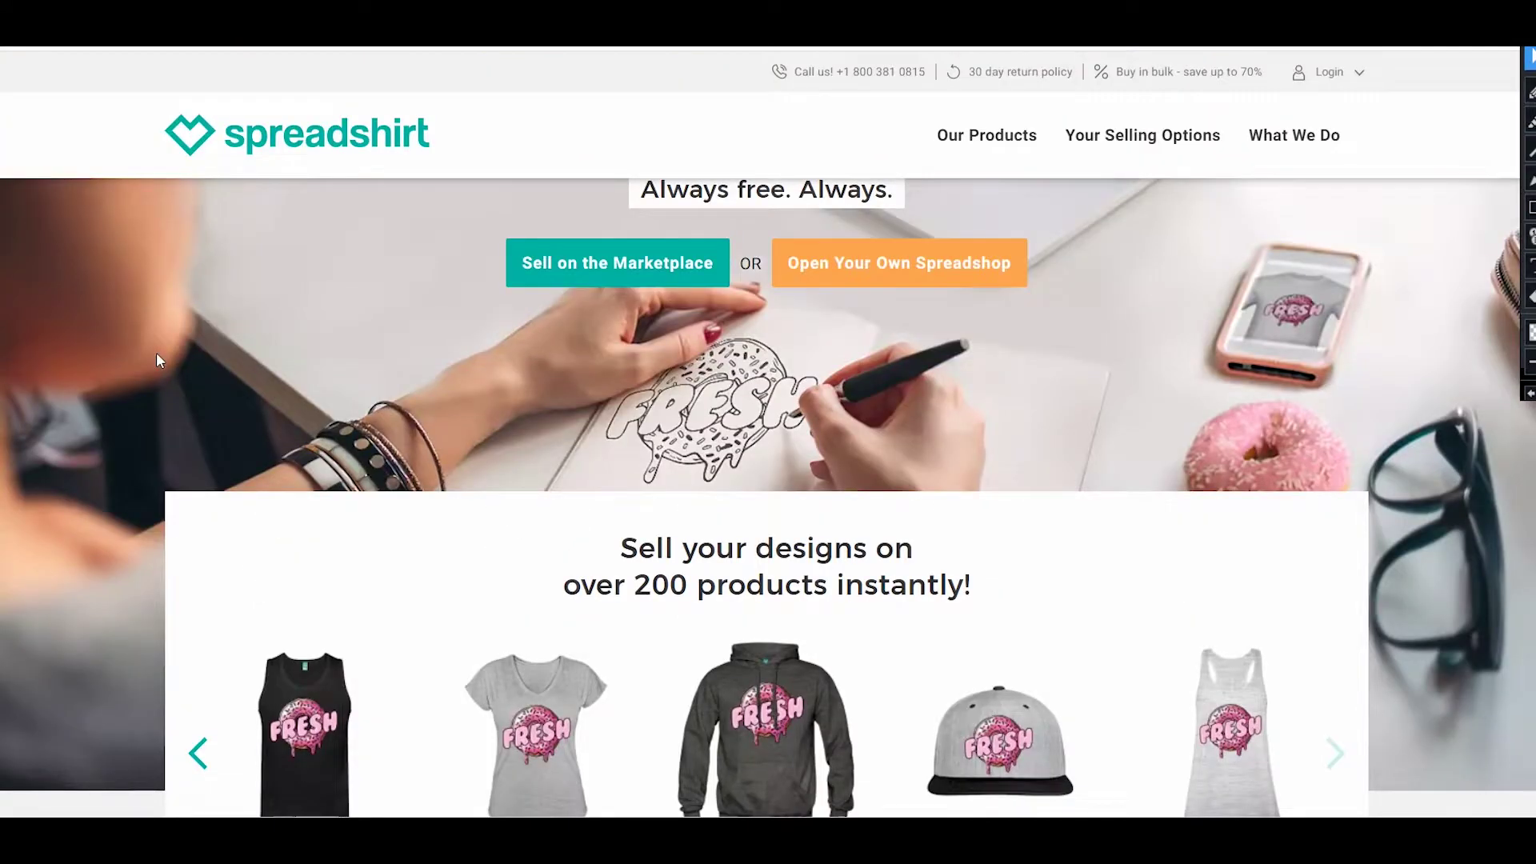
scroll(190, 358, "down", 1)
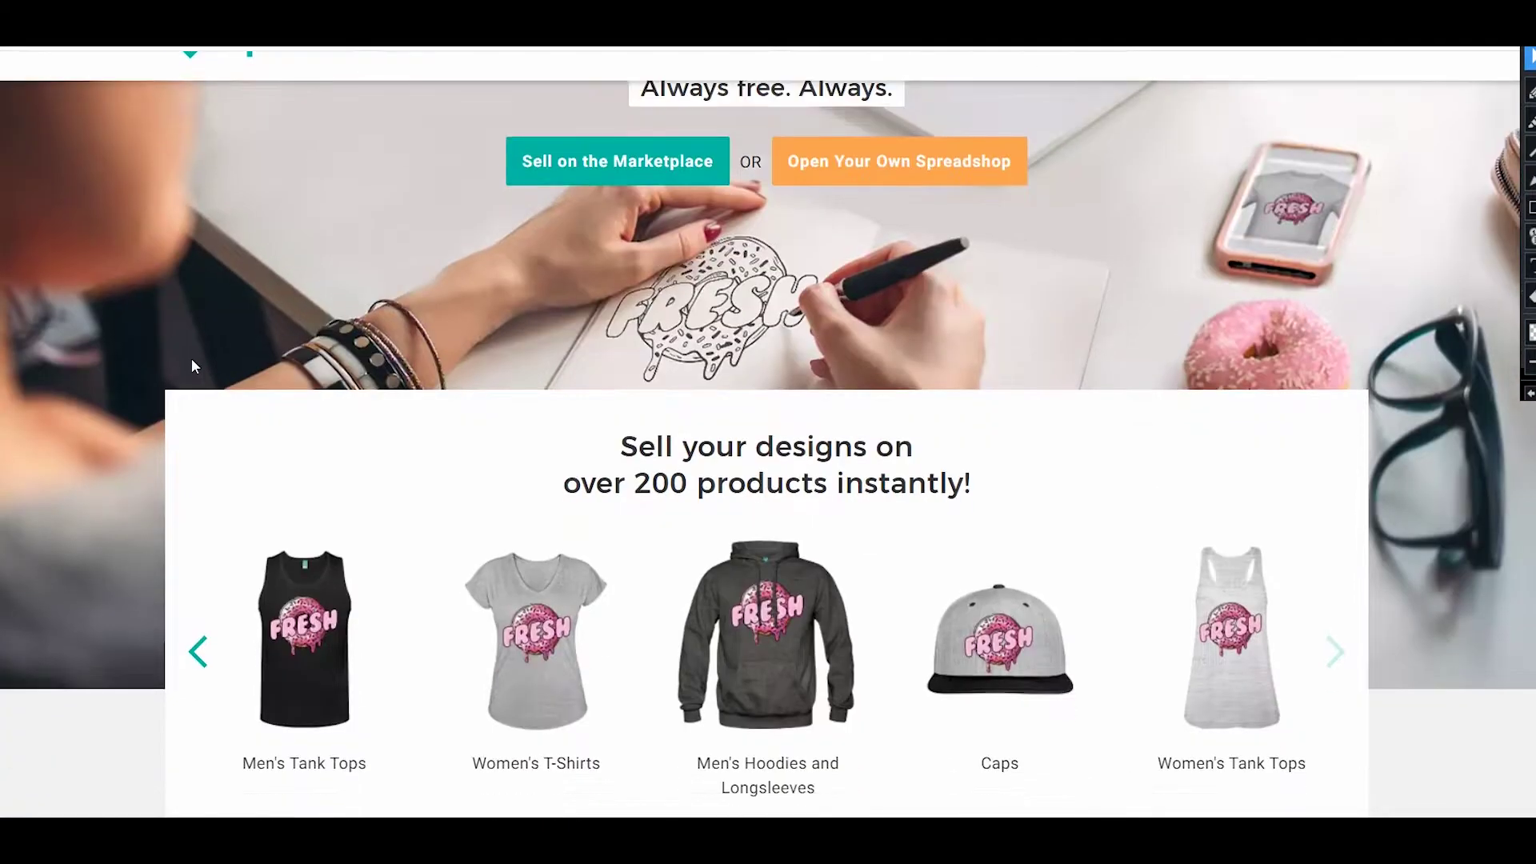
scroll(195, 357, "up", 1)
scroll(200, 357, "up", 3)
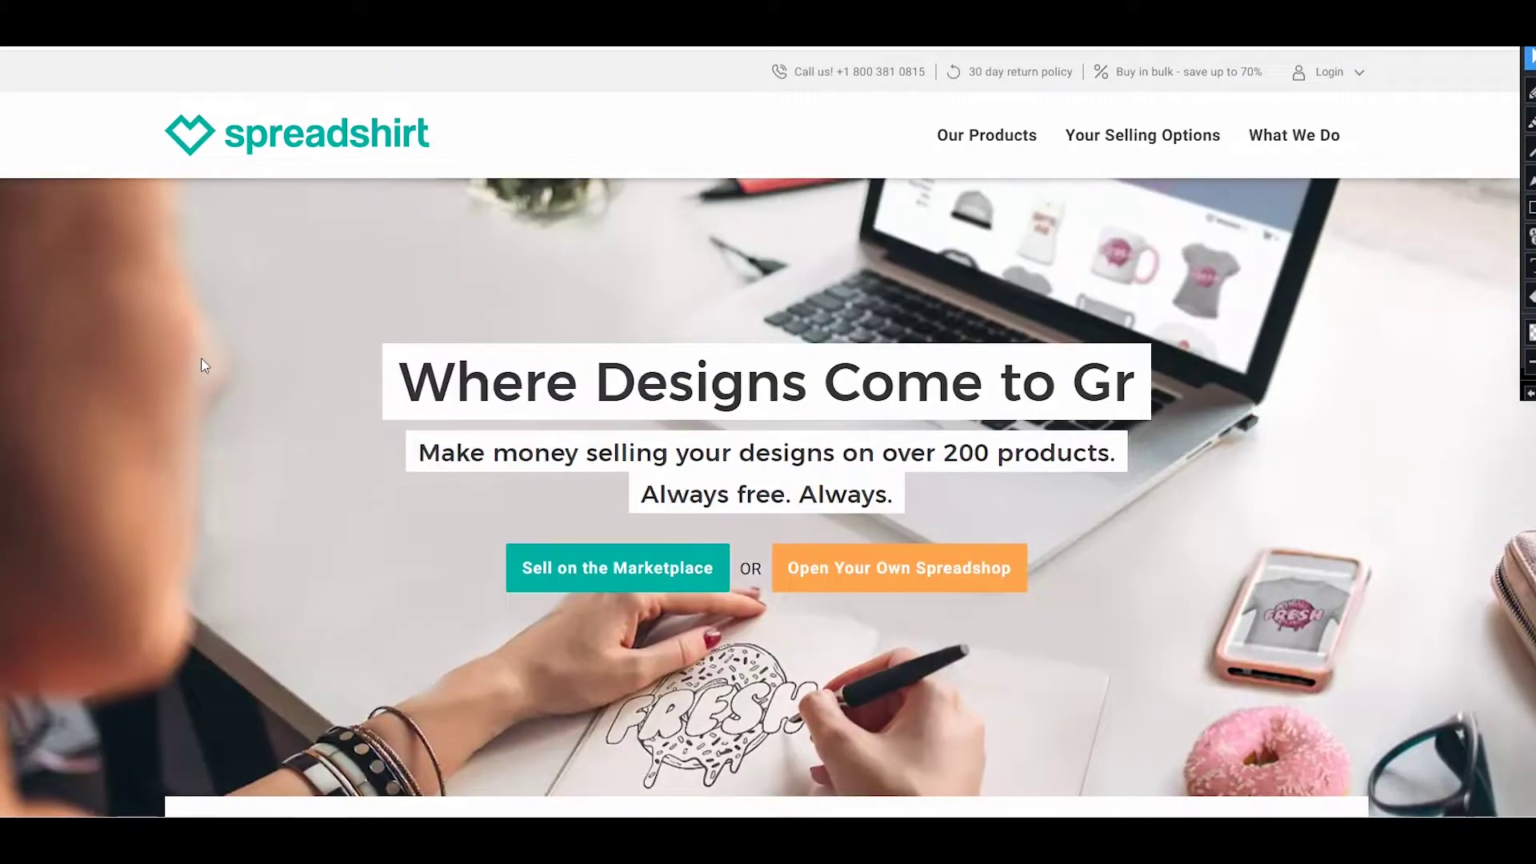
scroll(206, 355, "down", 2)
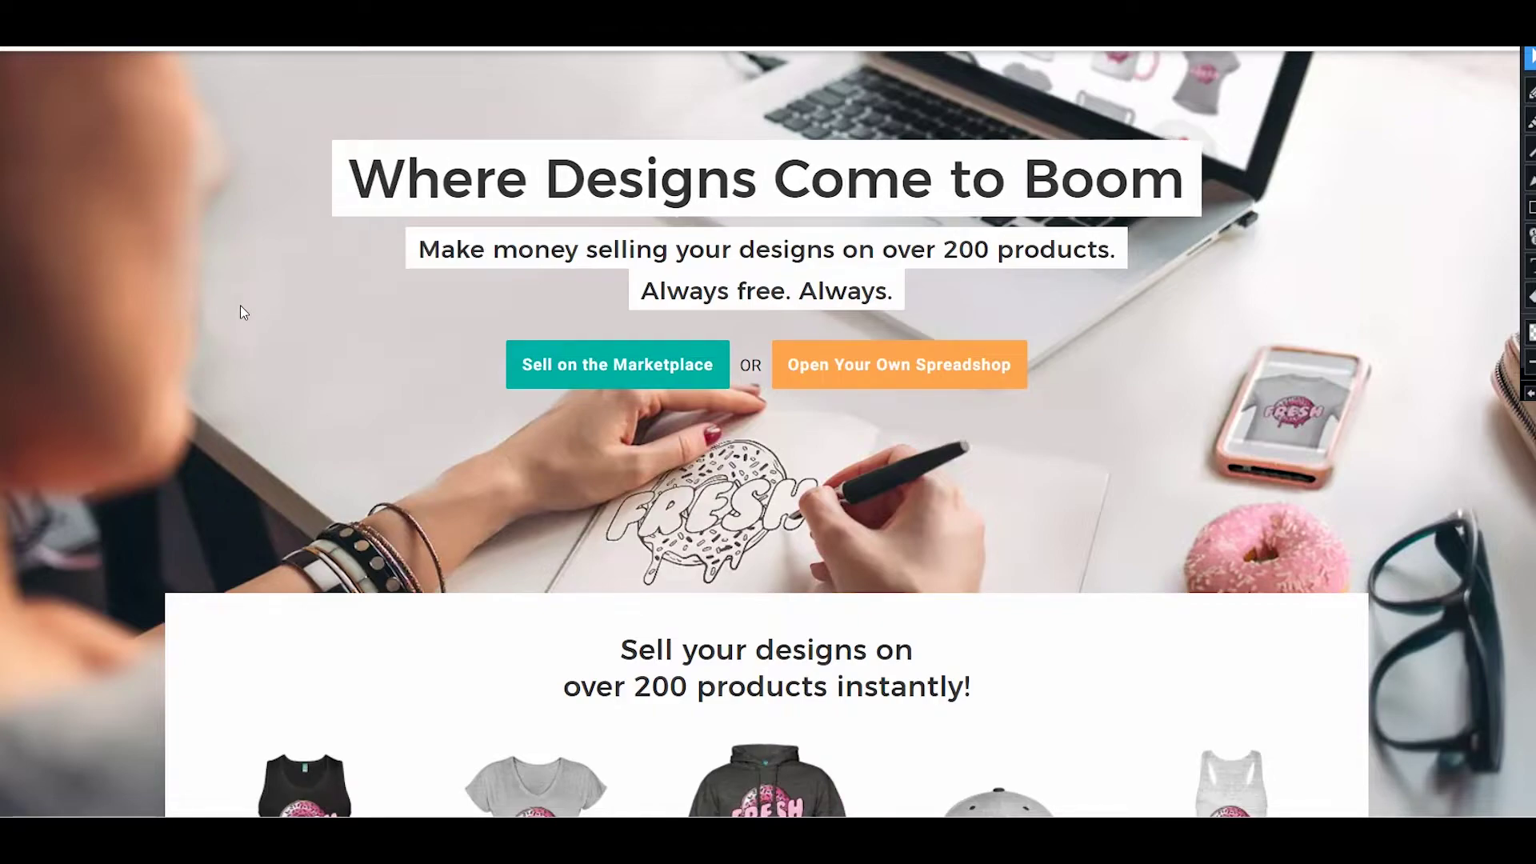
scroll(244, 313, "down", 3)
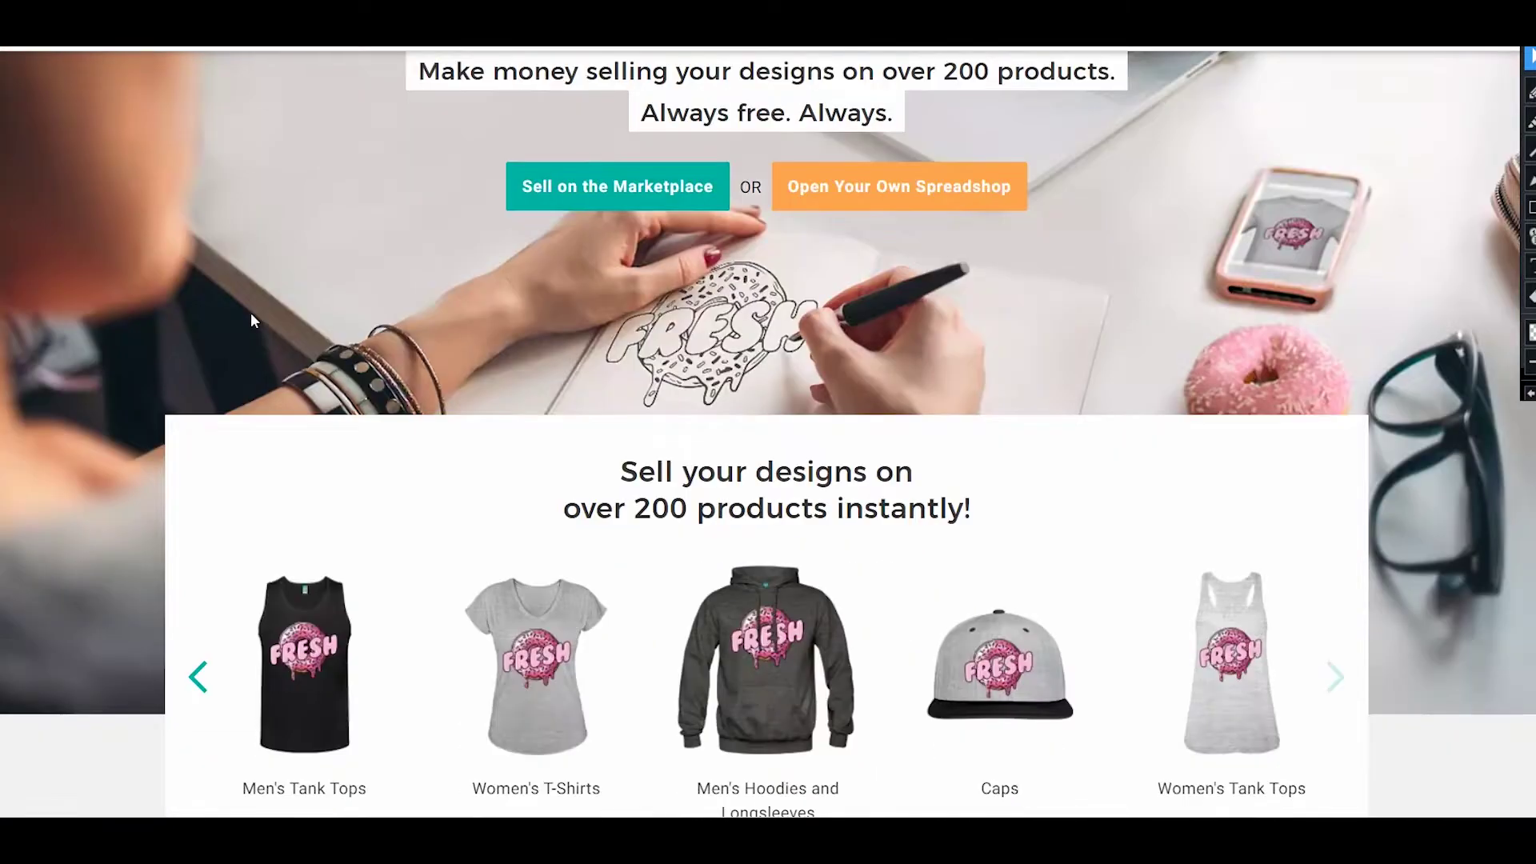
scroll(250, 325, "down", 1)
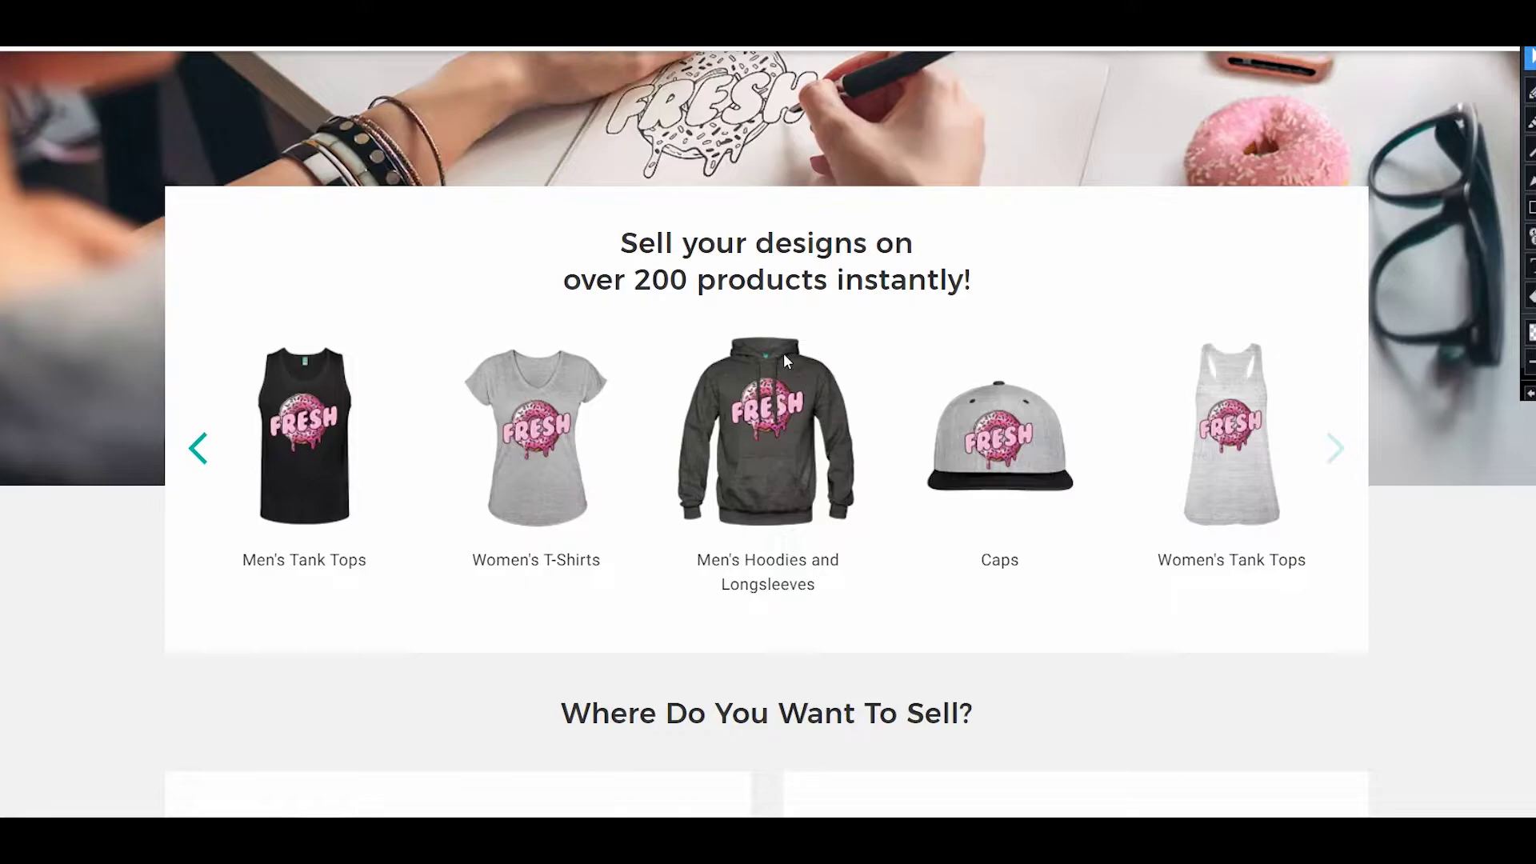
scroll(384, 354, "down", 5)
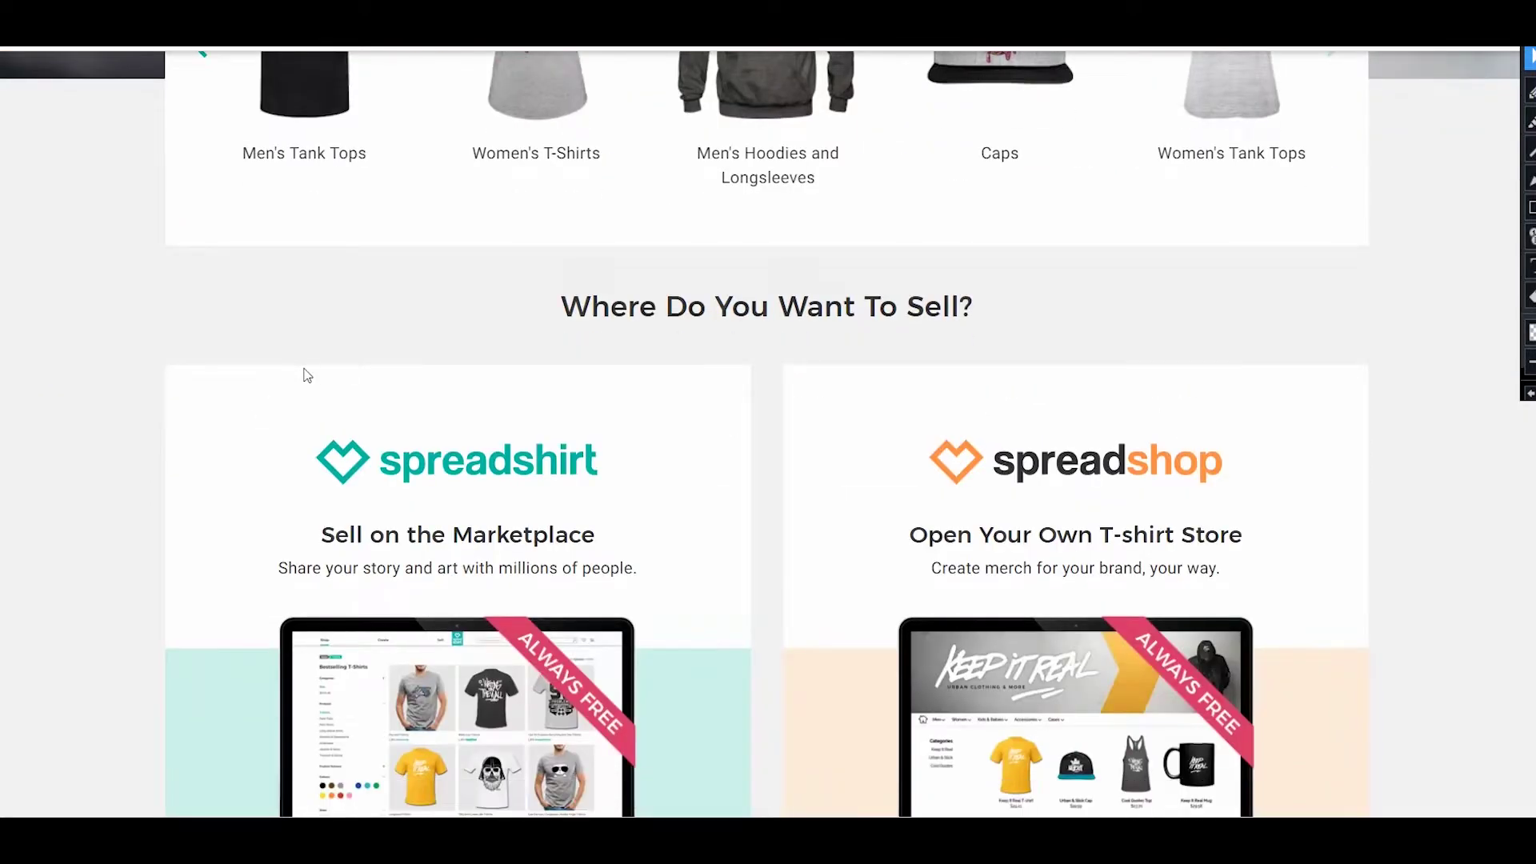
scroll(240, 385, "up", 9)
scroll(240, 391, "up", 2)
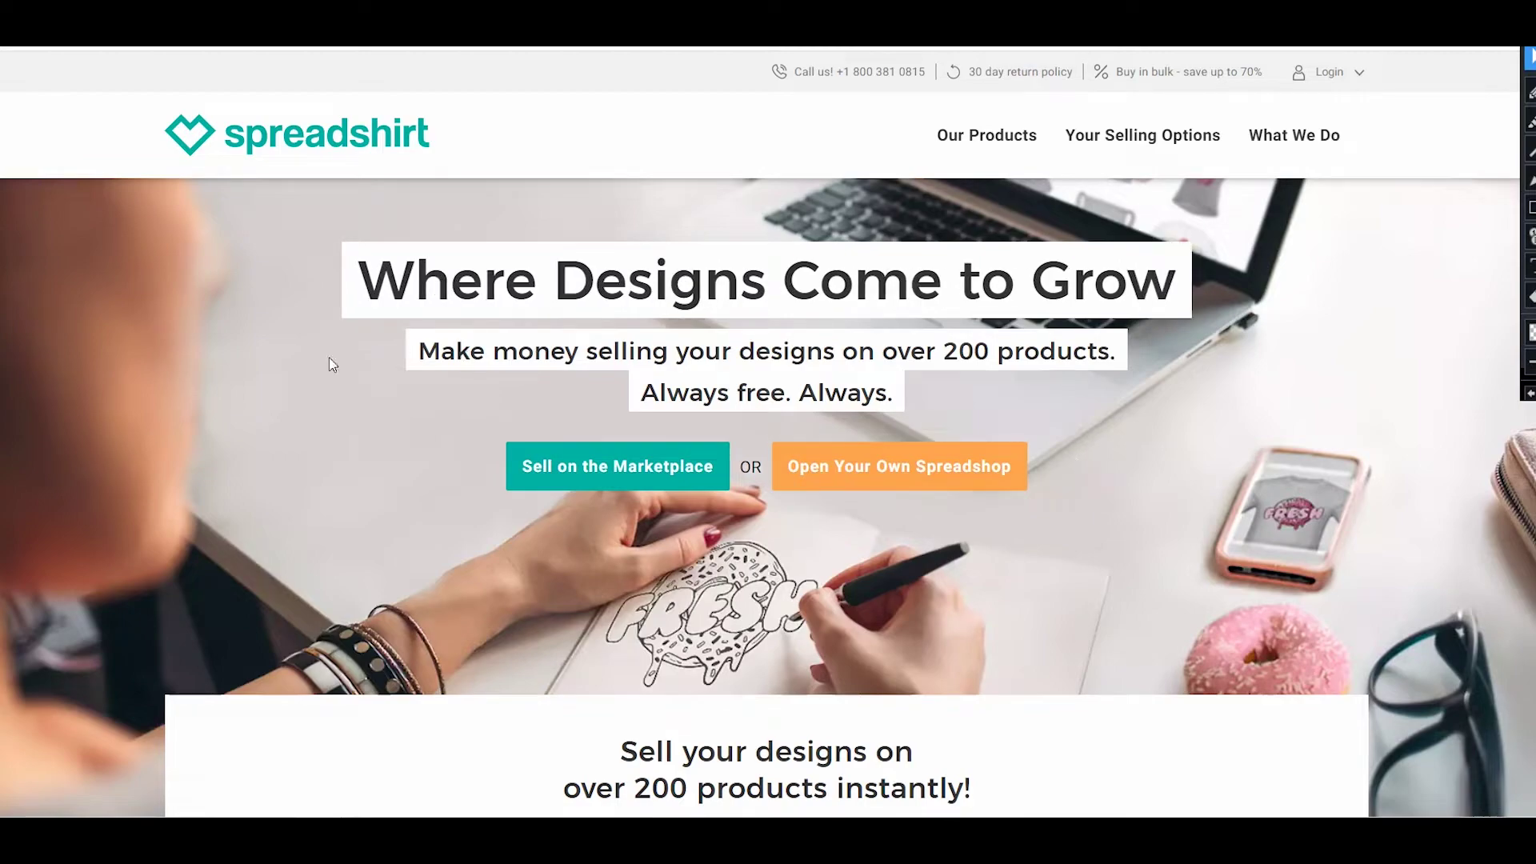
scroll(258, 383, "down", 2)
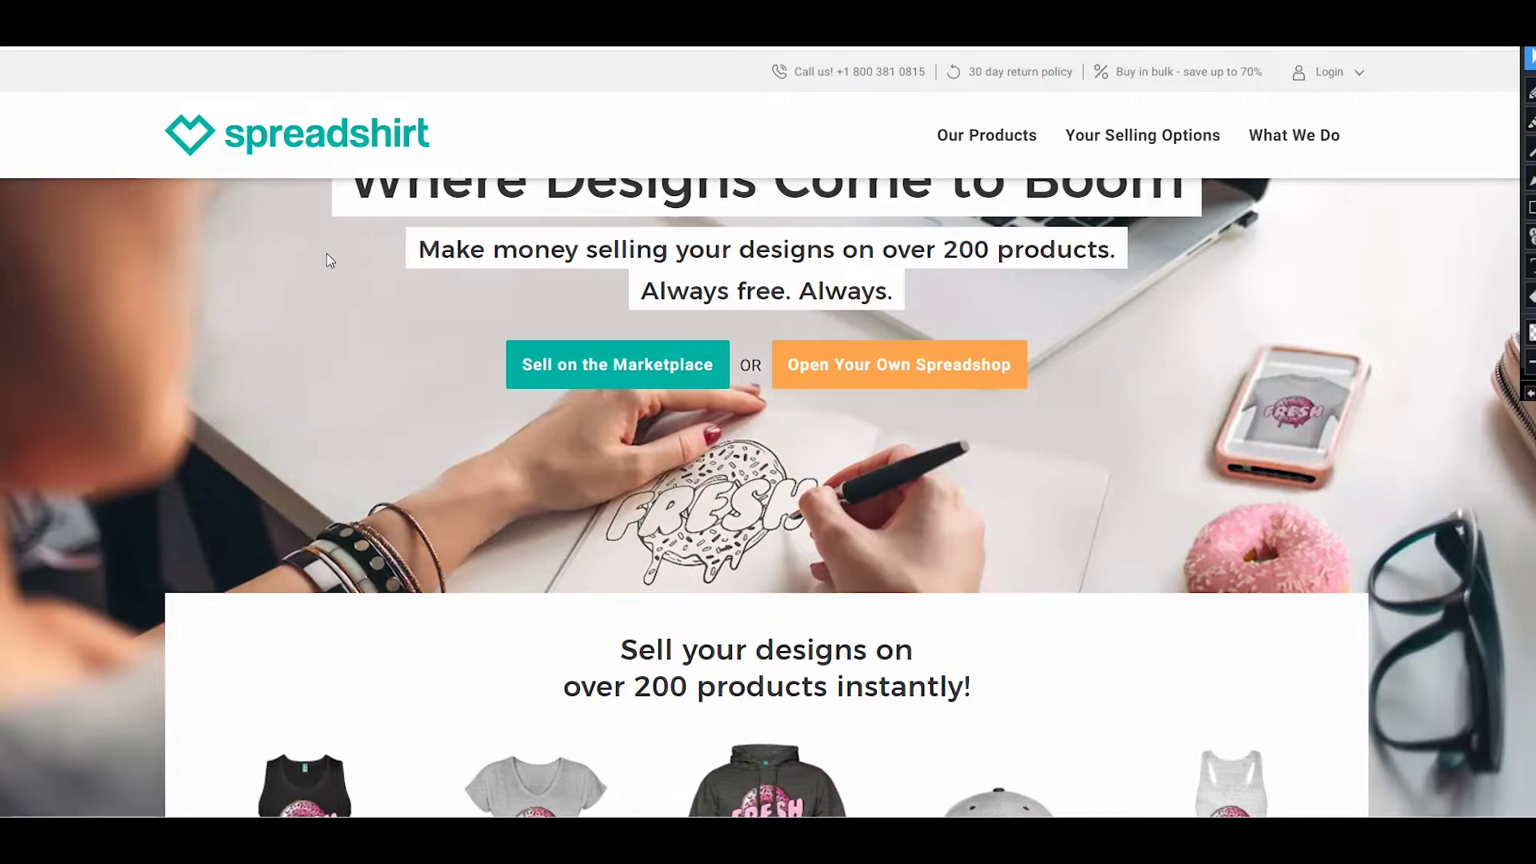
scroll(326, 258, "down", 1)
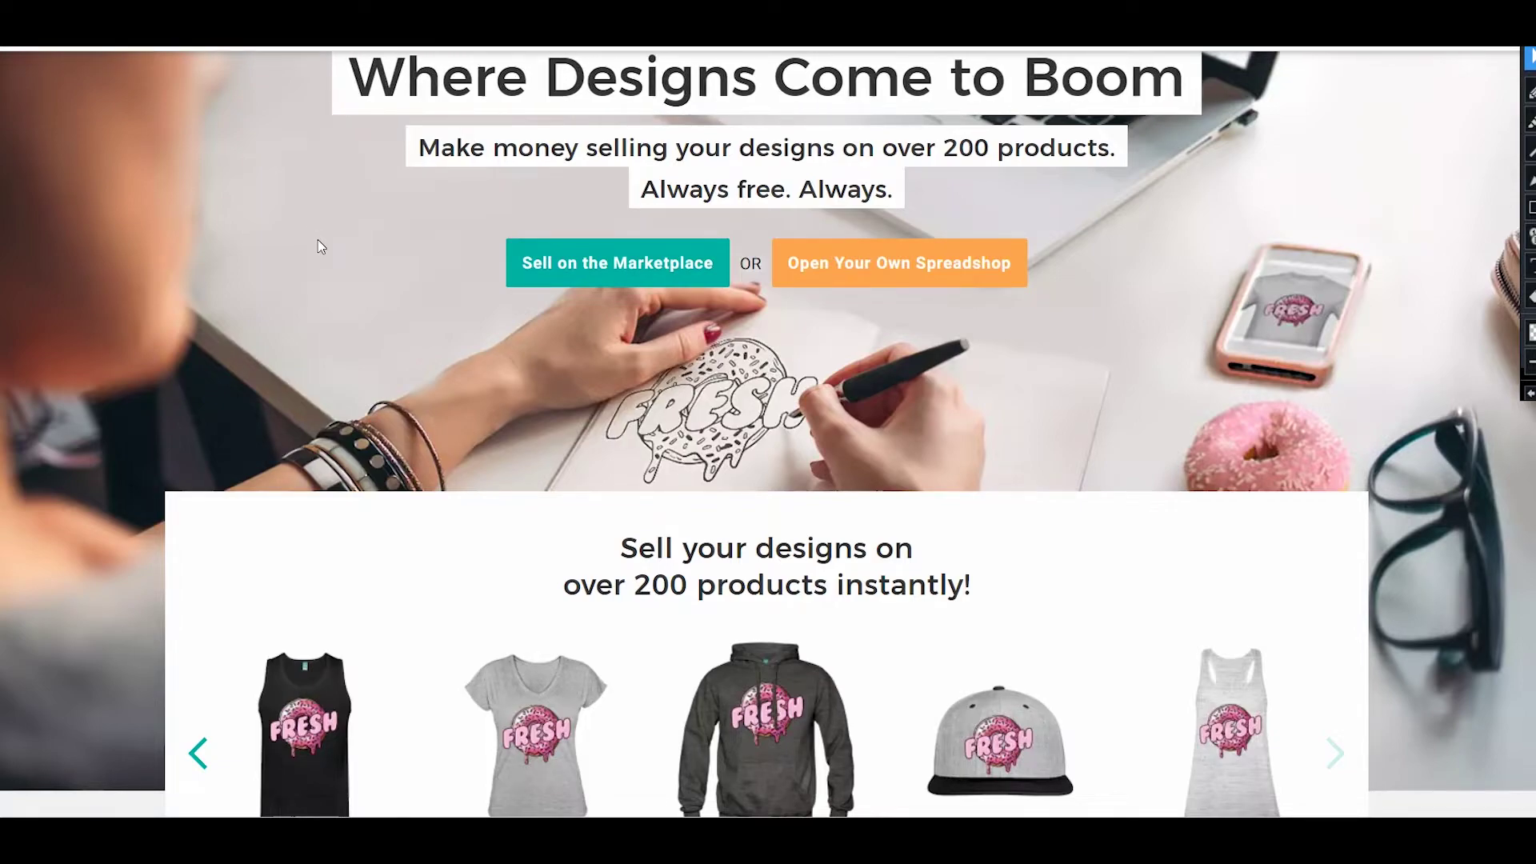
scroll(310, 256, "down", 1)
scroll(310, 256, "up", 2)
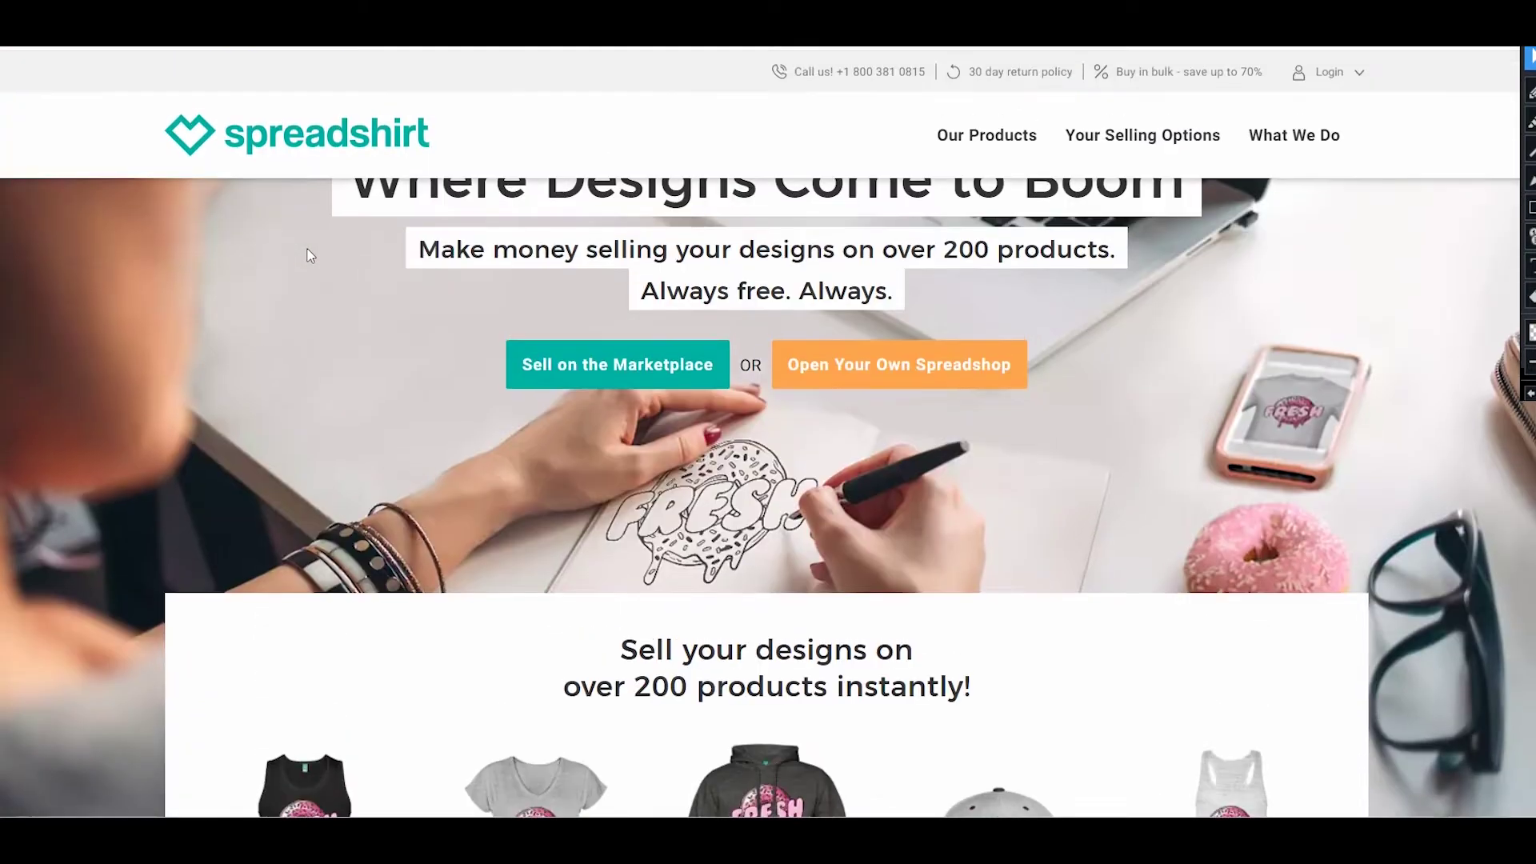
scroll(311, 256, "up", 2)
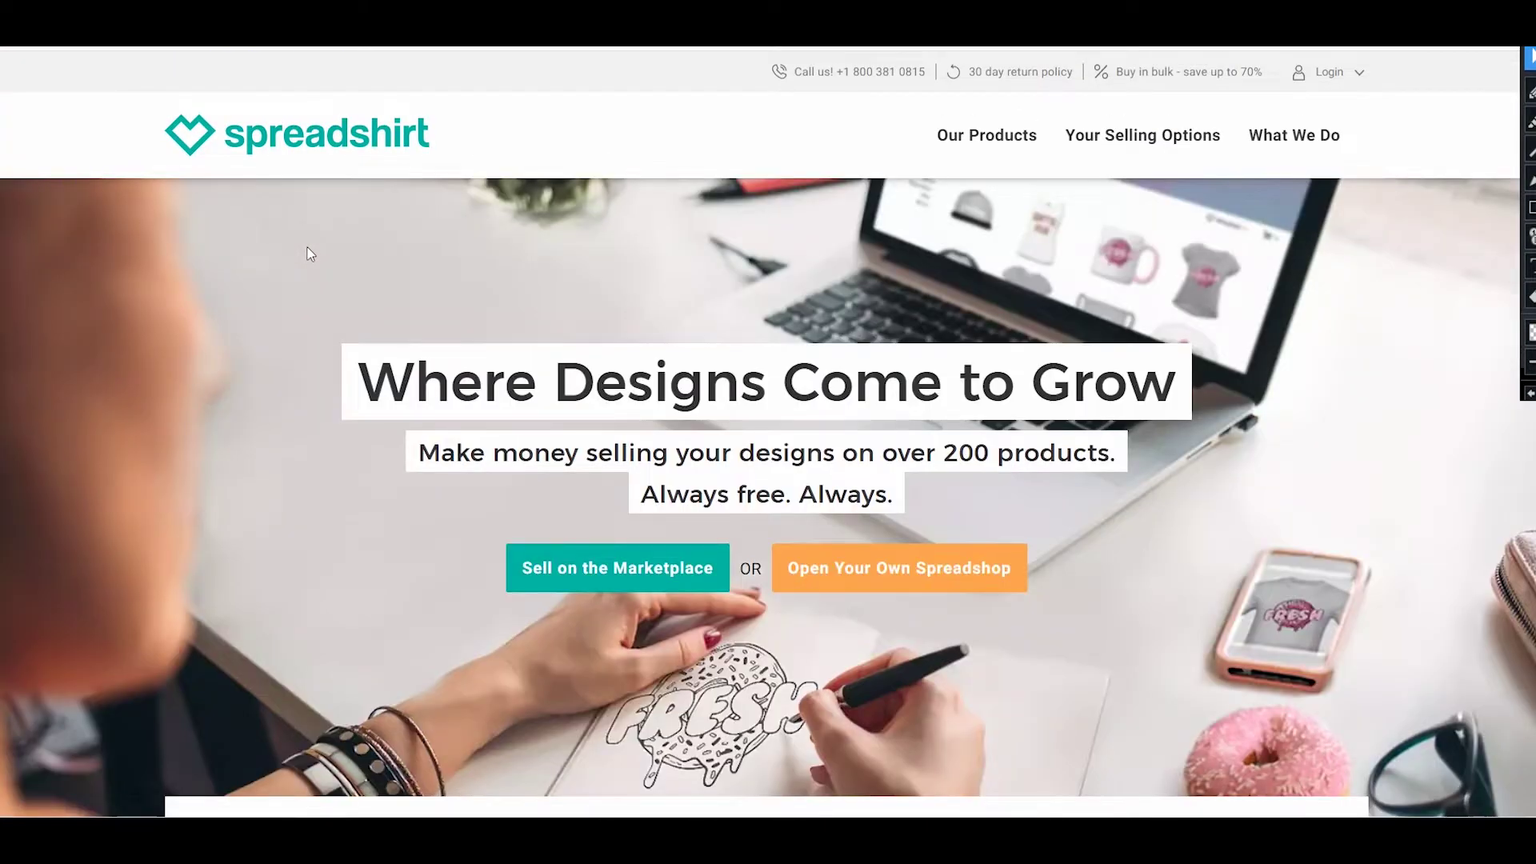
scroll(310, 254, "down", 1)
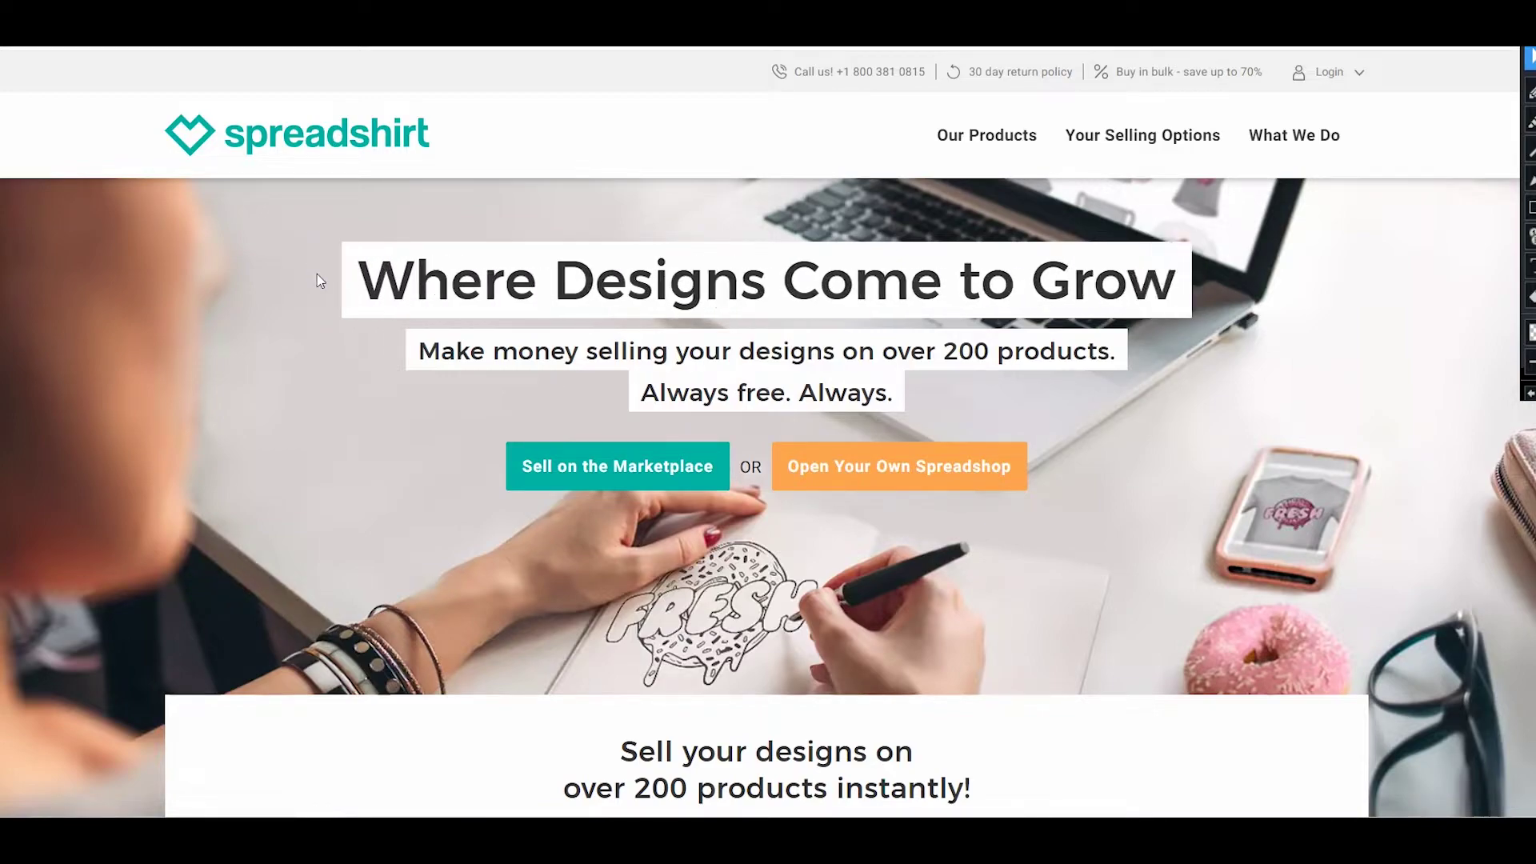
scroll(322, 281, "down", 1)
scroll(323, 284, "down", 4)
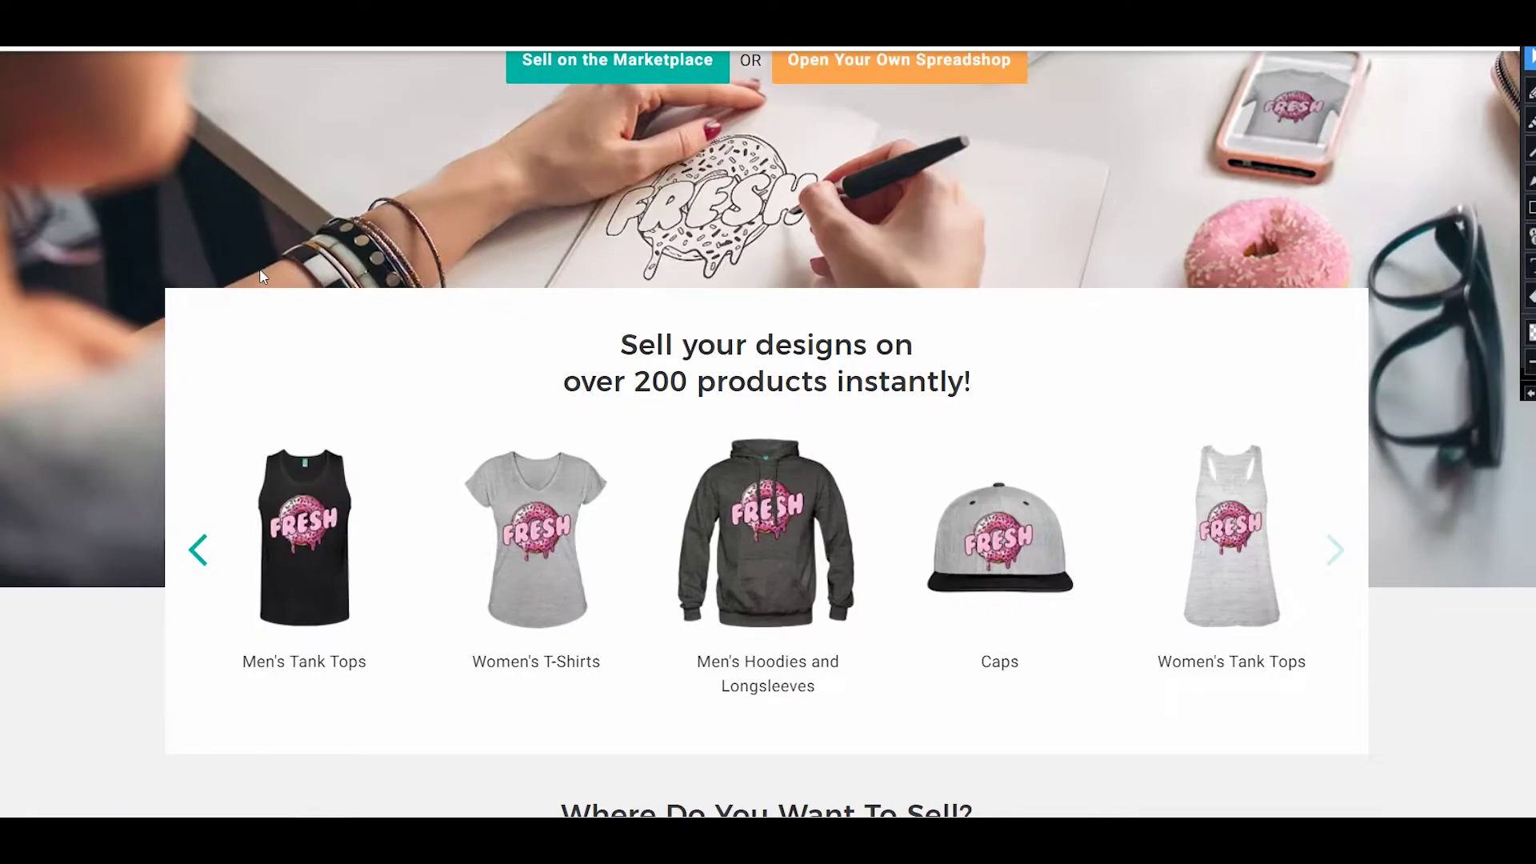
scroll(261, 271, "up", 3)
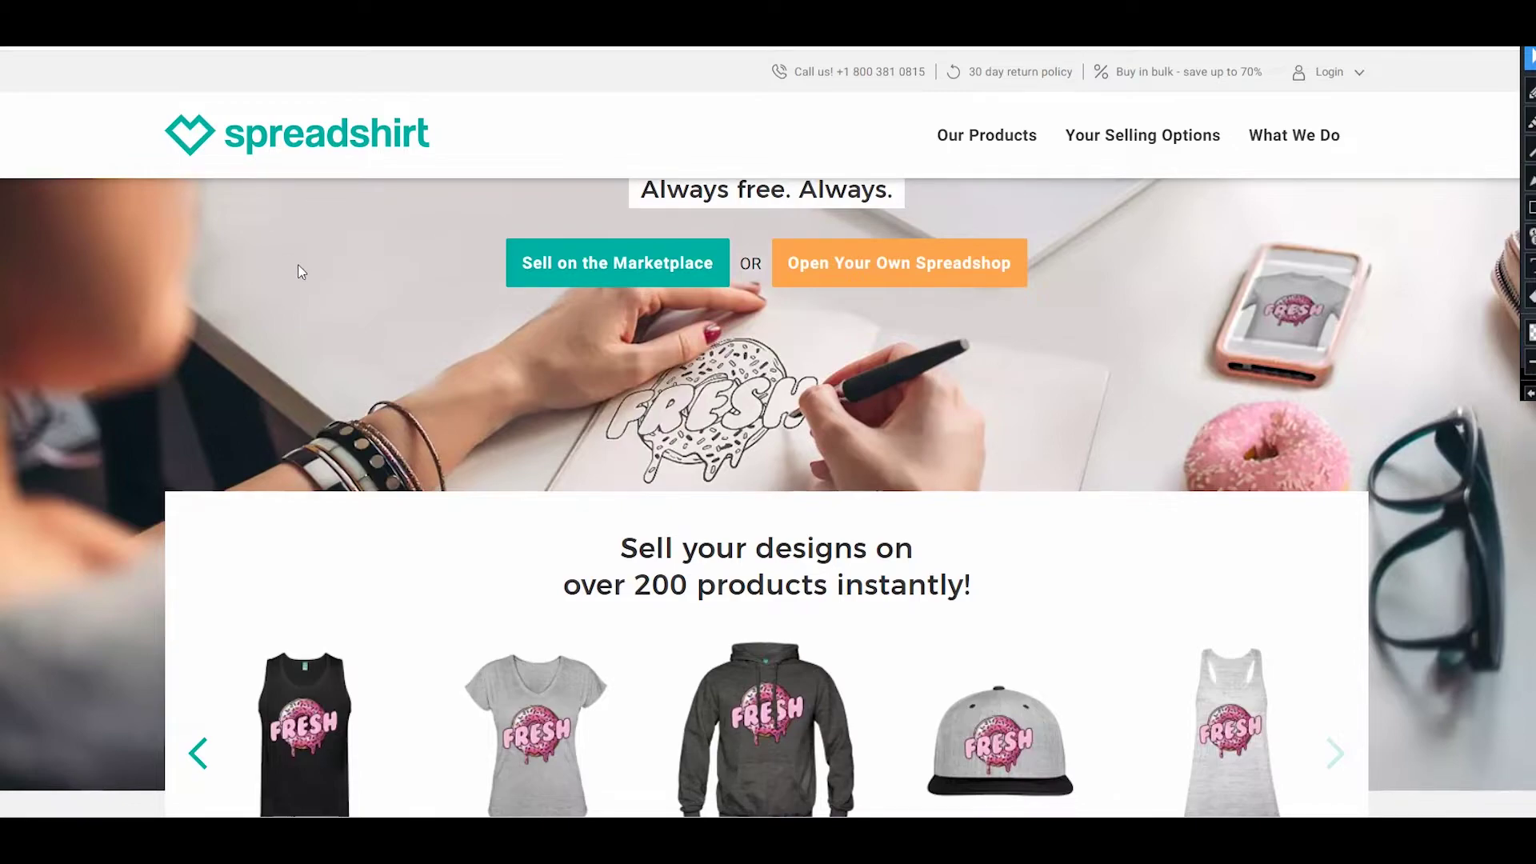
- Choose to sell designs on the Marketplace
scroll(295, 264, "up", 2)
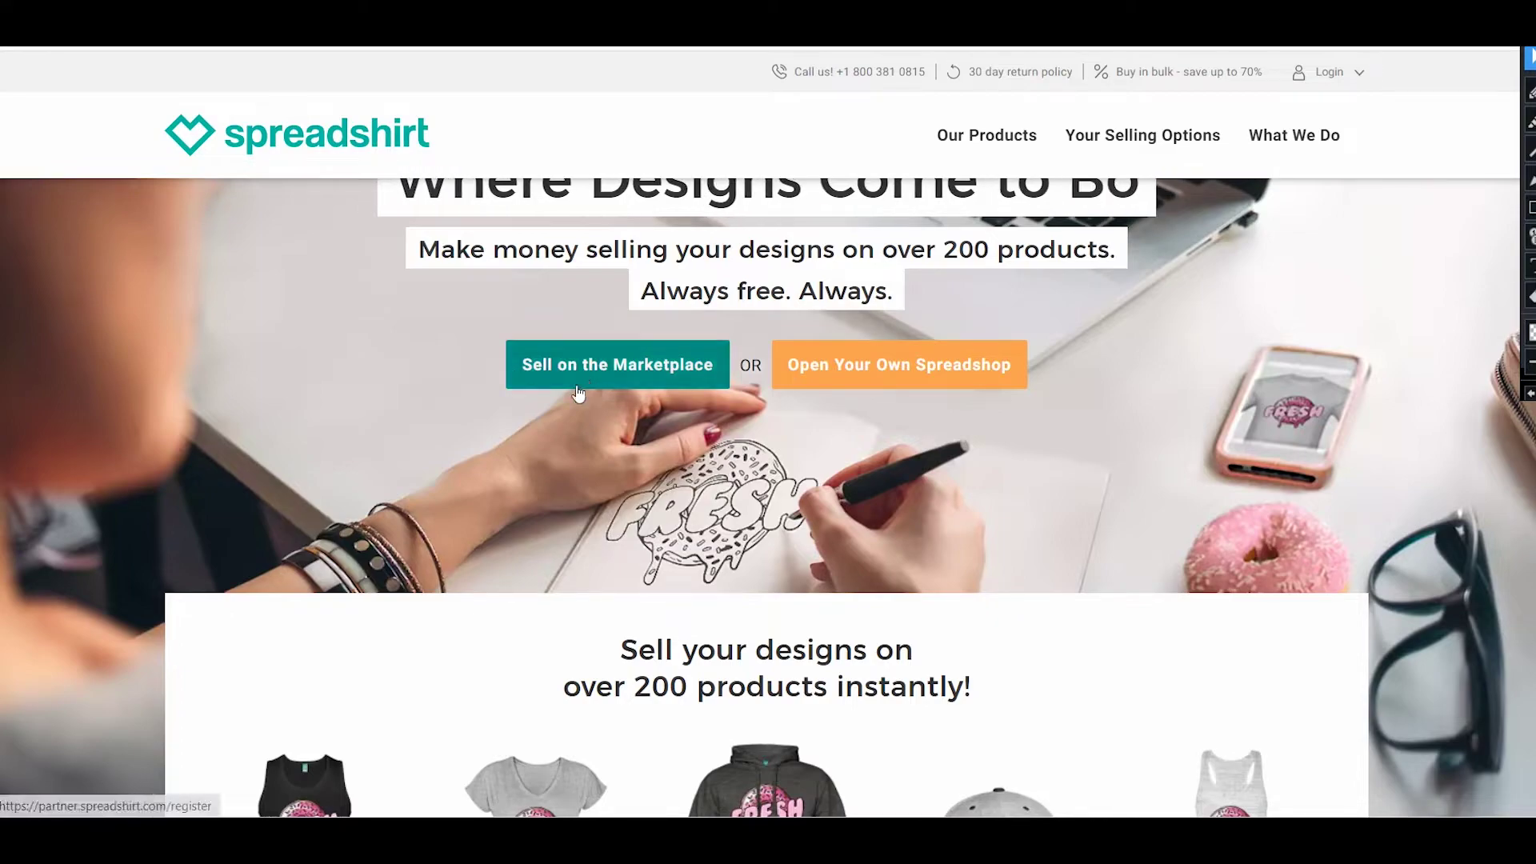
left_click(528, 366)
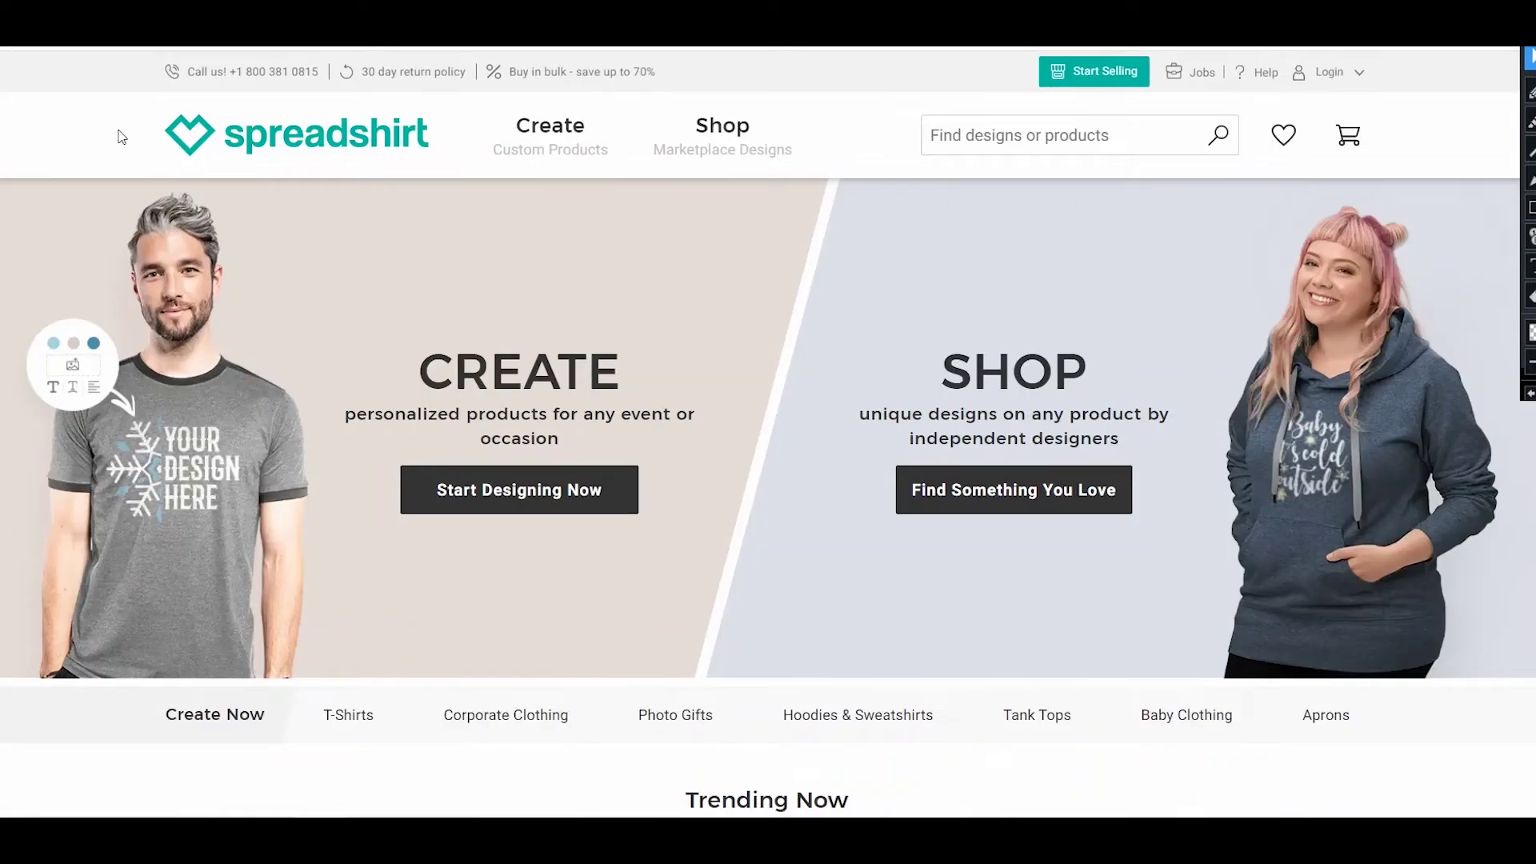
- Look over the Spreadshirt home page, including its trending themes, popular products, Turn Your Designs into Profit and TeamShirts sections
scroll(127, 141, "down", 15)
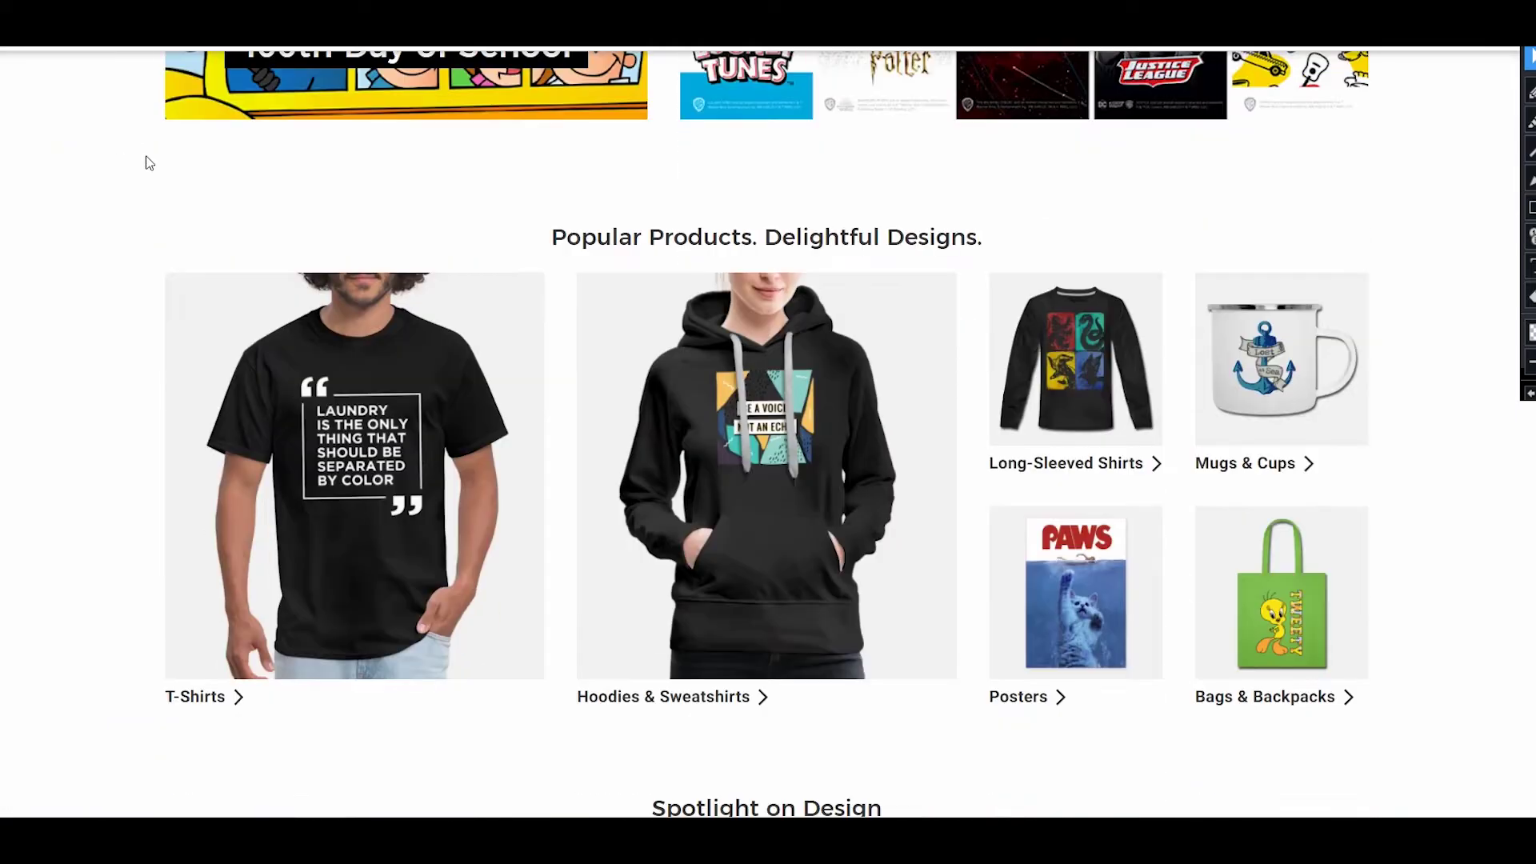
scroll(142, 172, "down", 10)
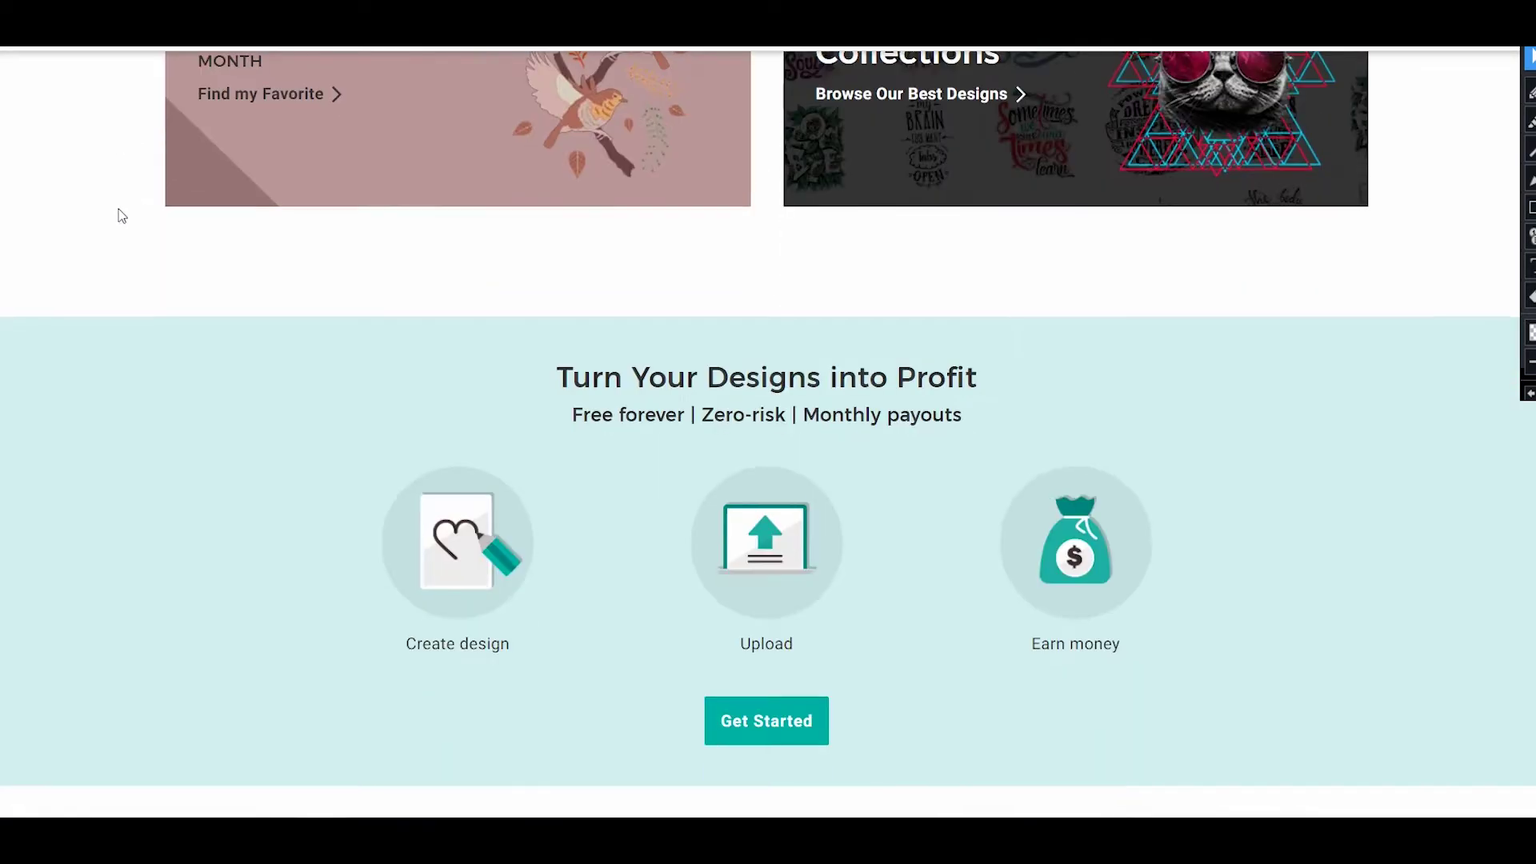
scroll(121, 216, "down", 20)
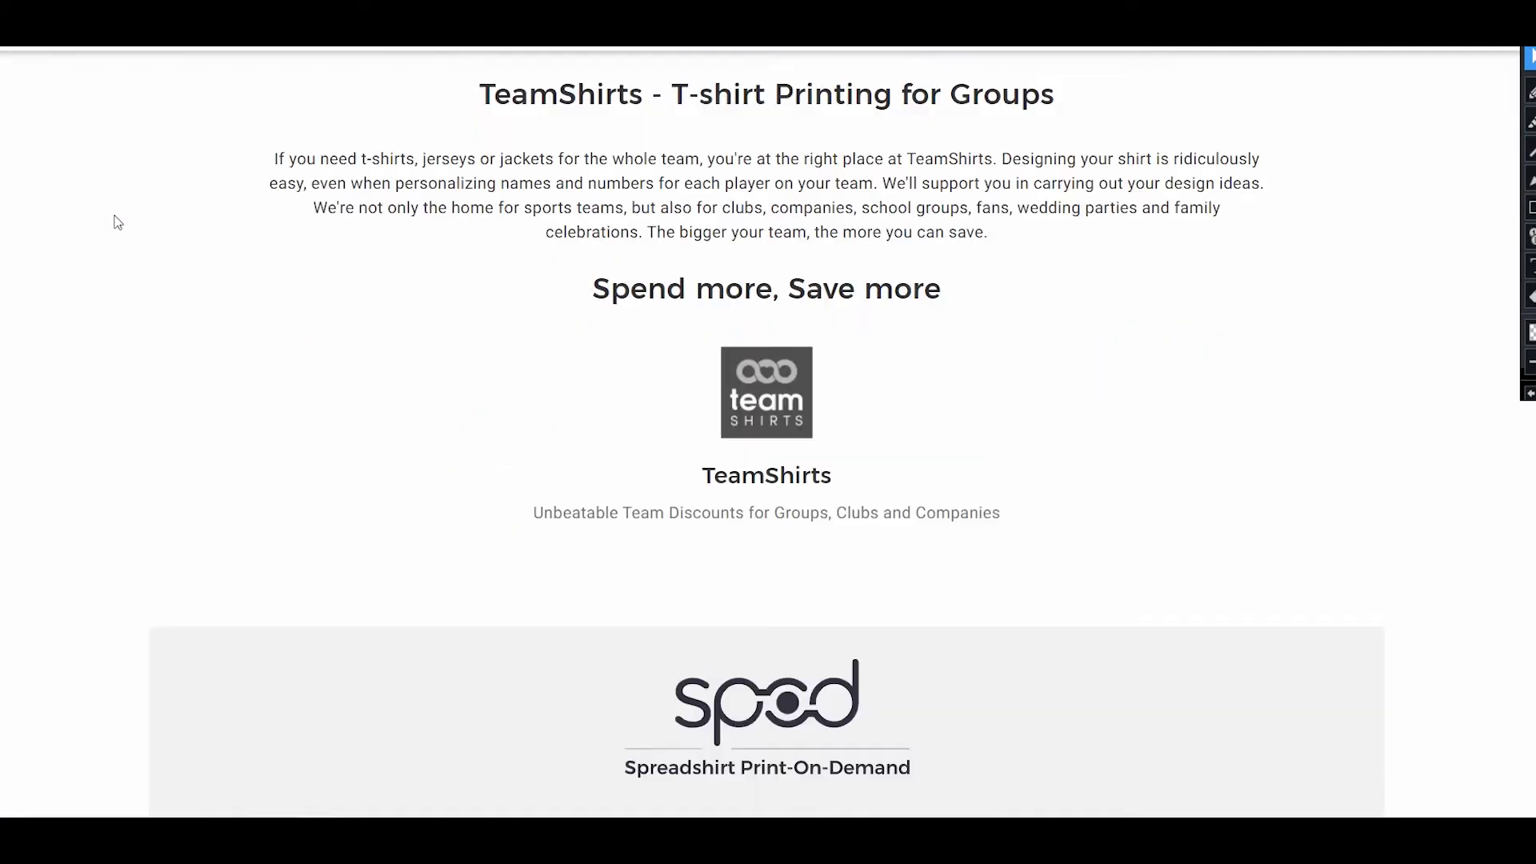
scroll(125, 220, "up", 20)
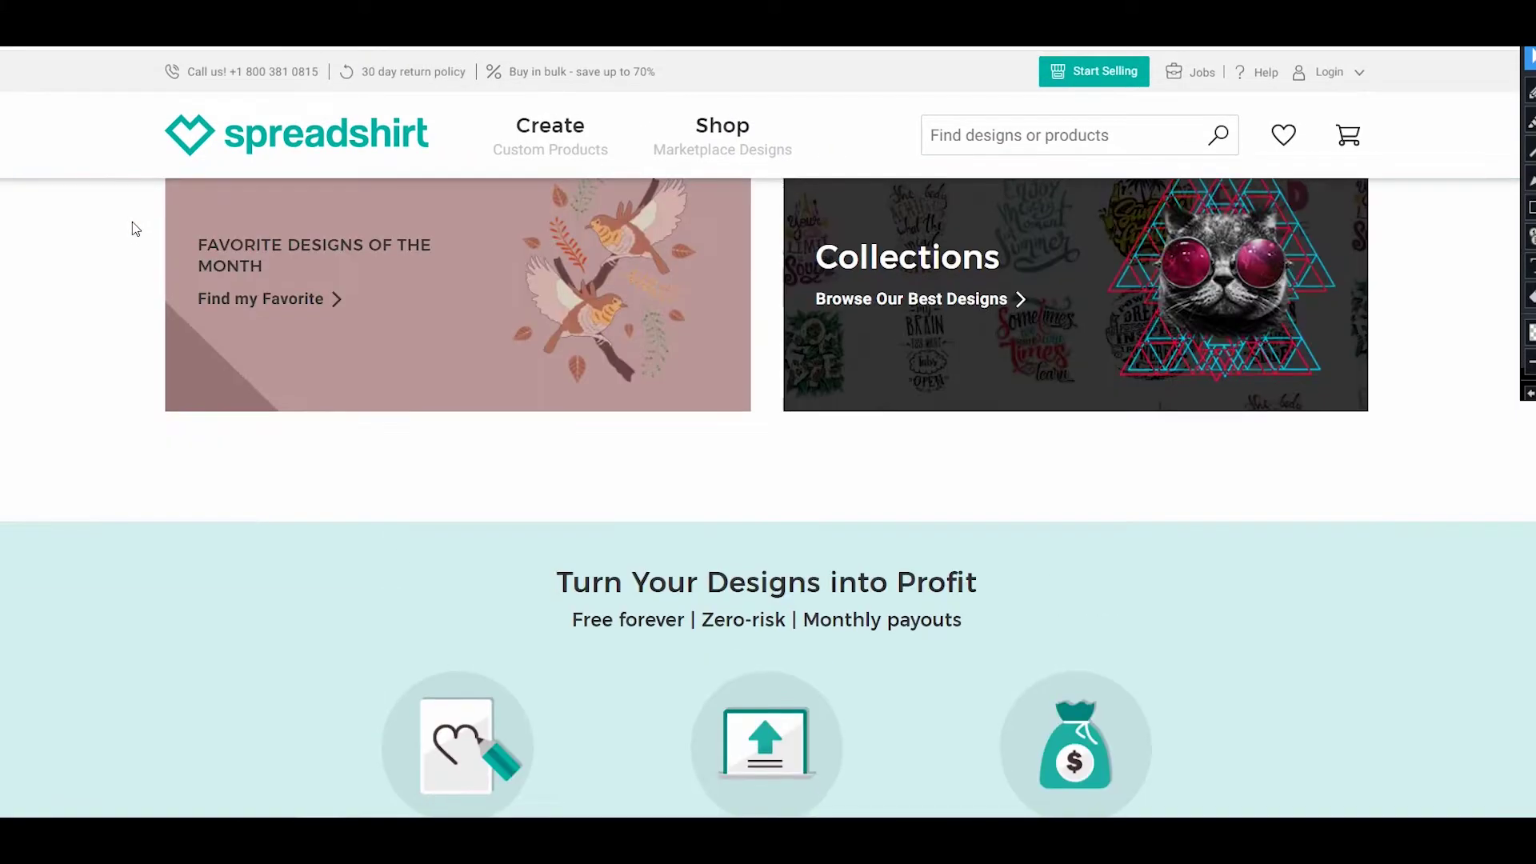
scroll(133, 230, "up", 15)
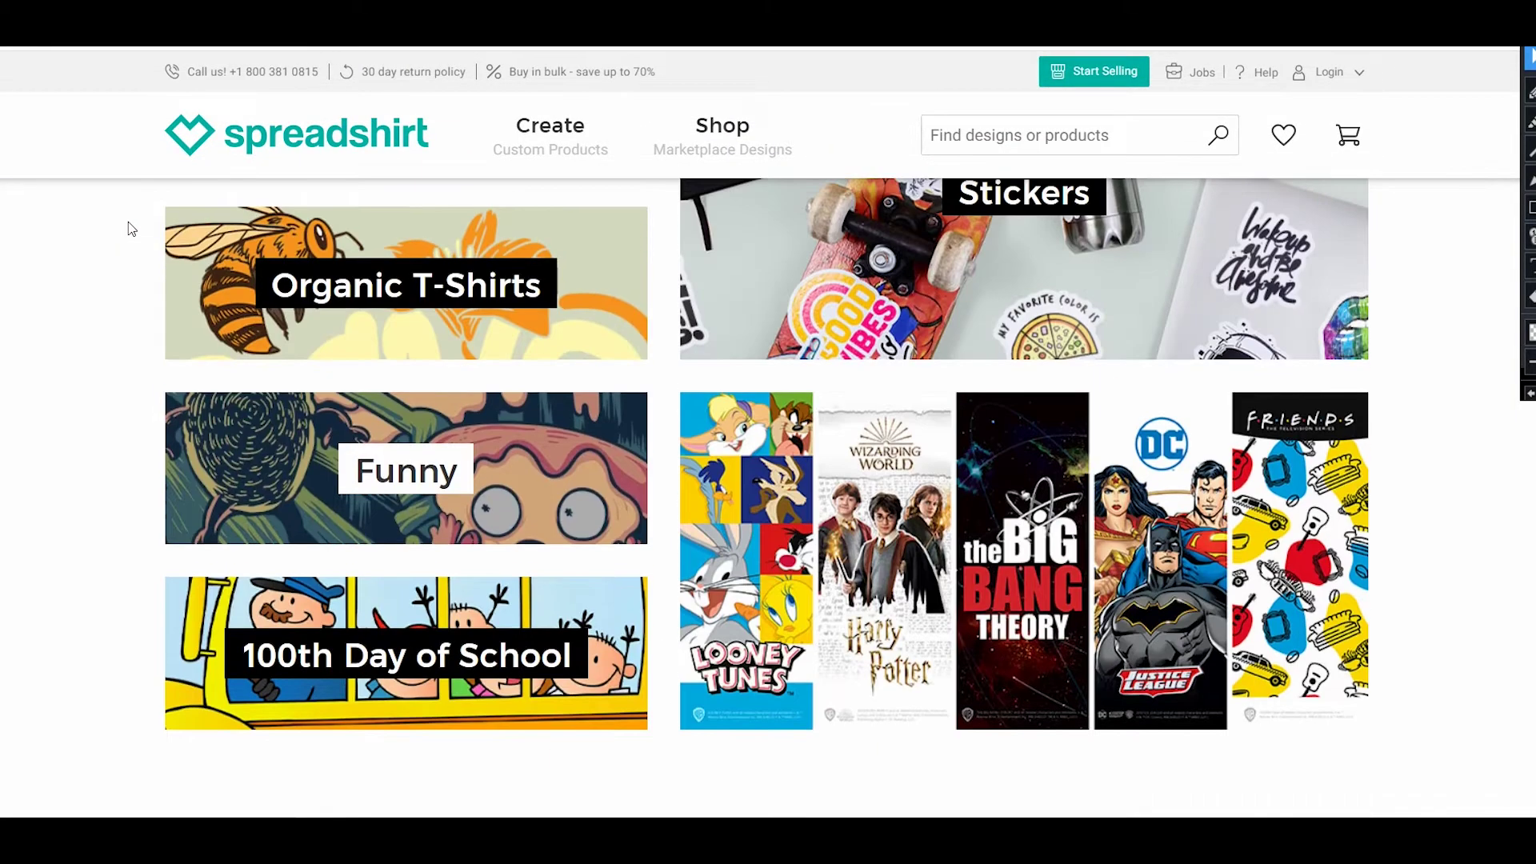
scroll(132, 231, "up", 10)
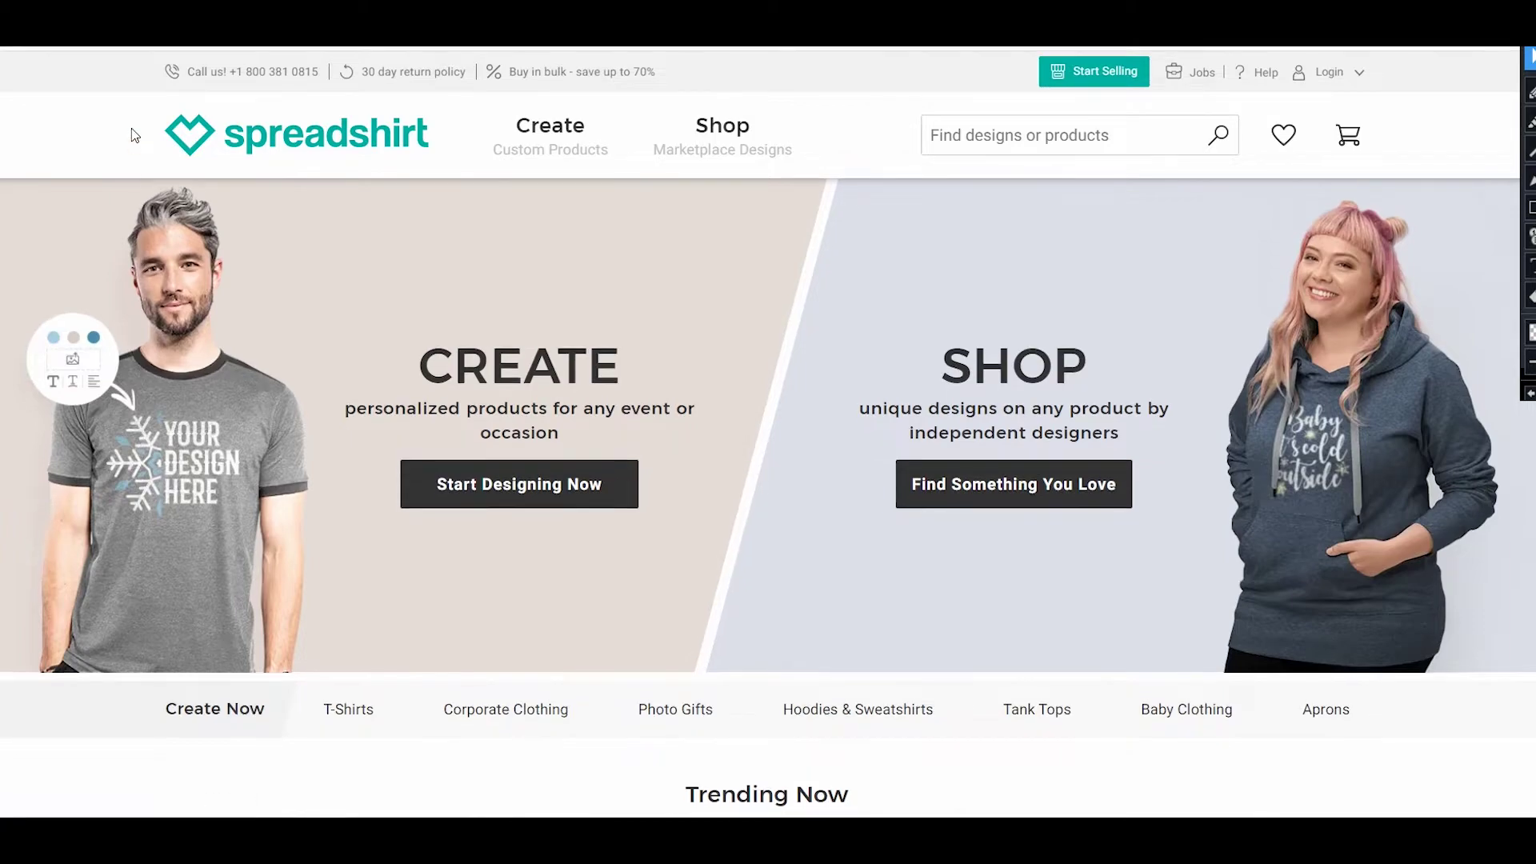
- Look over the home page from Trending Now through the popular product categories to the Spotlight on Design section
scroll(135, 140, "down", 4)
scroll(133, 355, "down", 6)
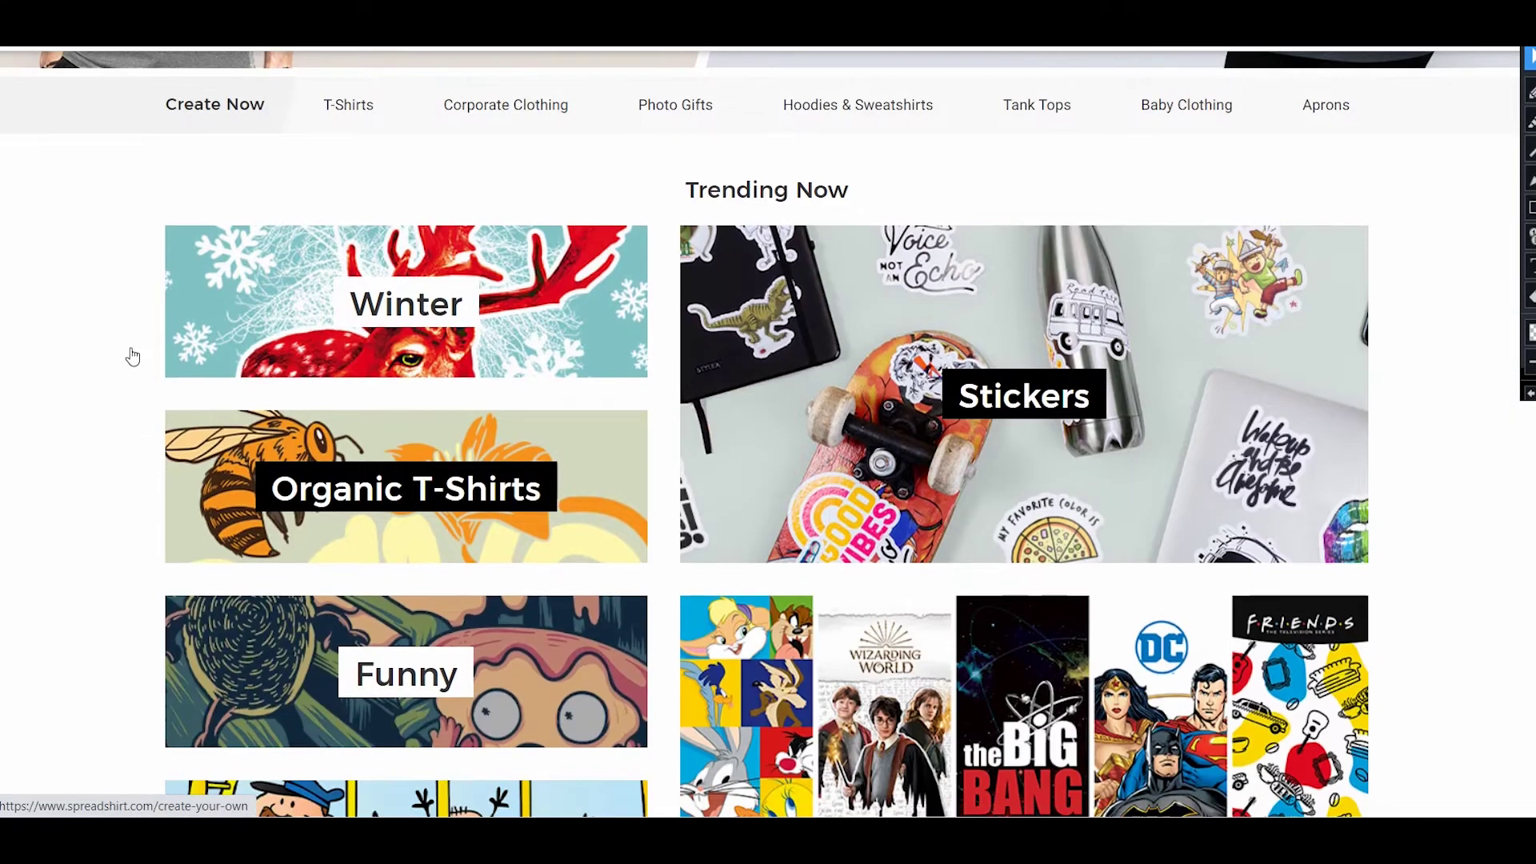
scroll(133, 356, "up", 1)
scroll(134, 355, "up", 1)
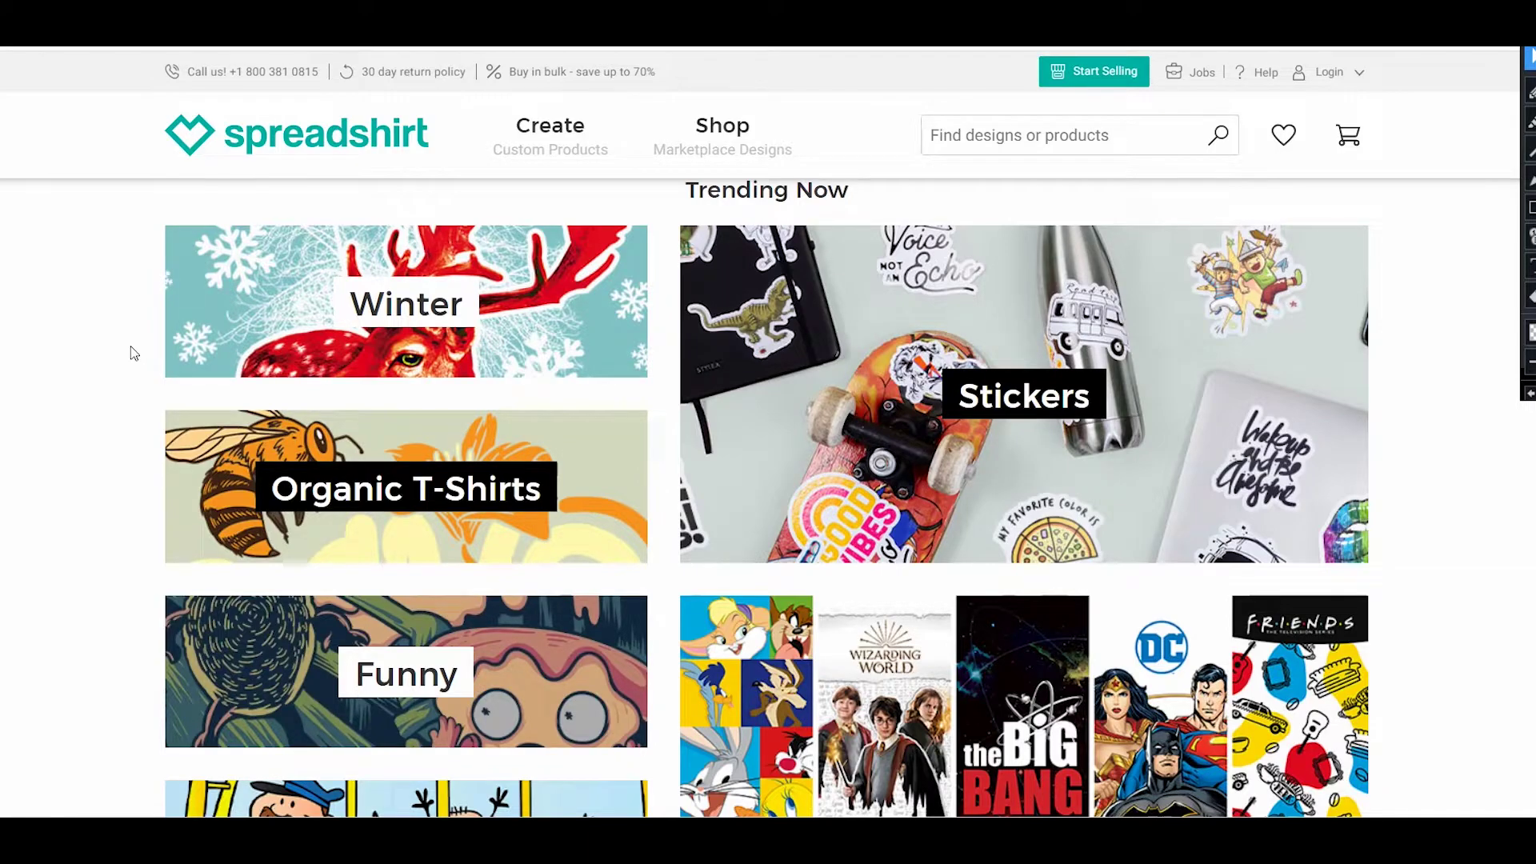
scroll(134, 353, "down", 3)
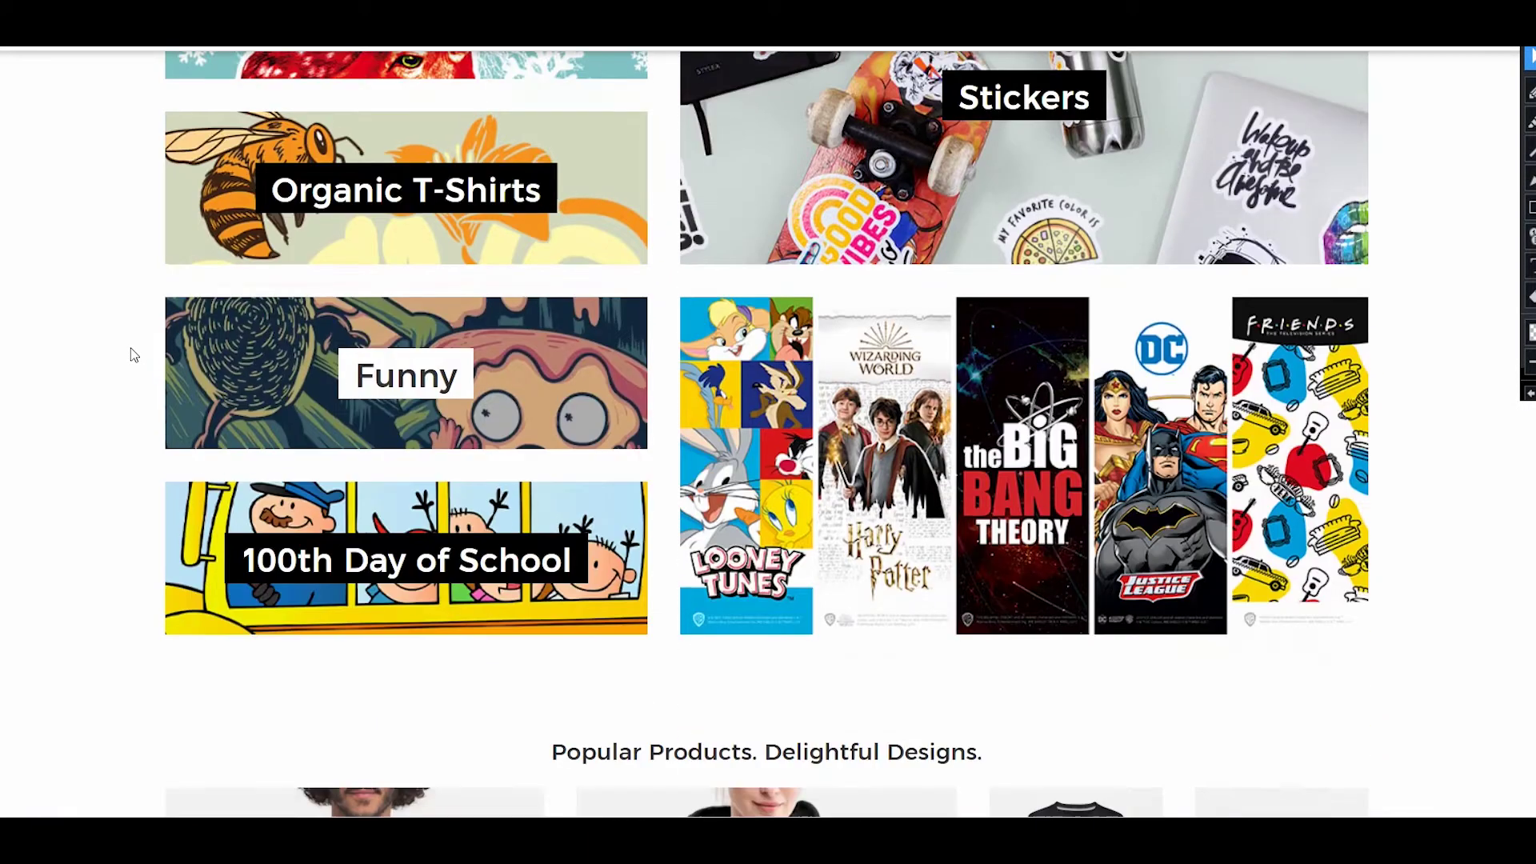
scroll(133, 355, "down", 8)
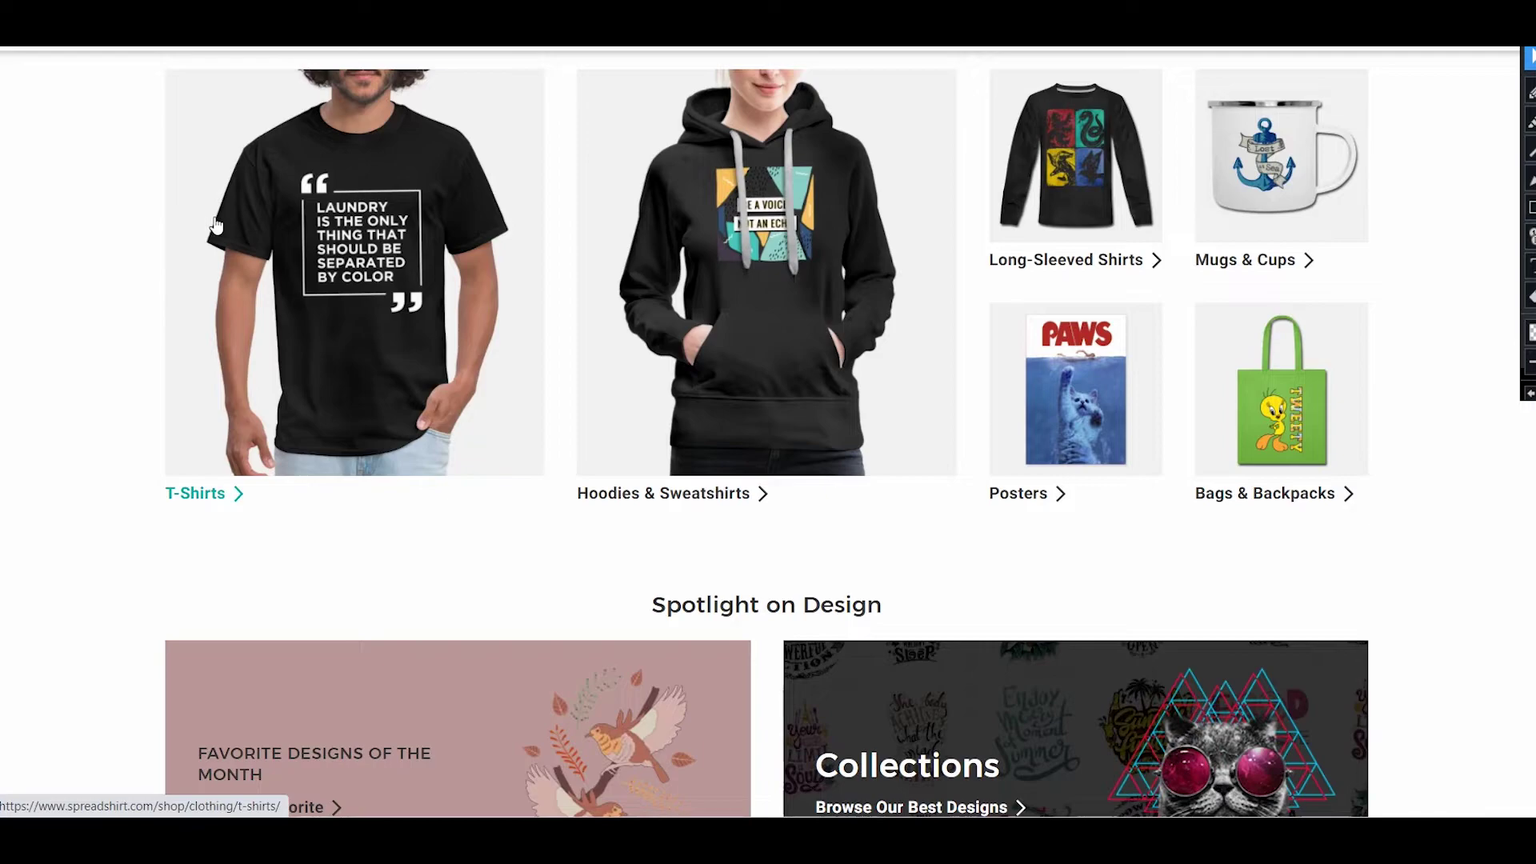
scroll(216, 226, "down", 5)
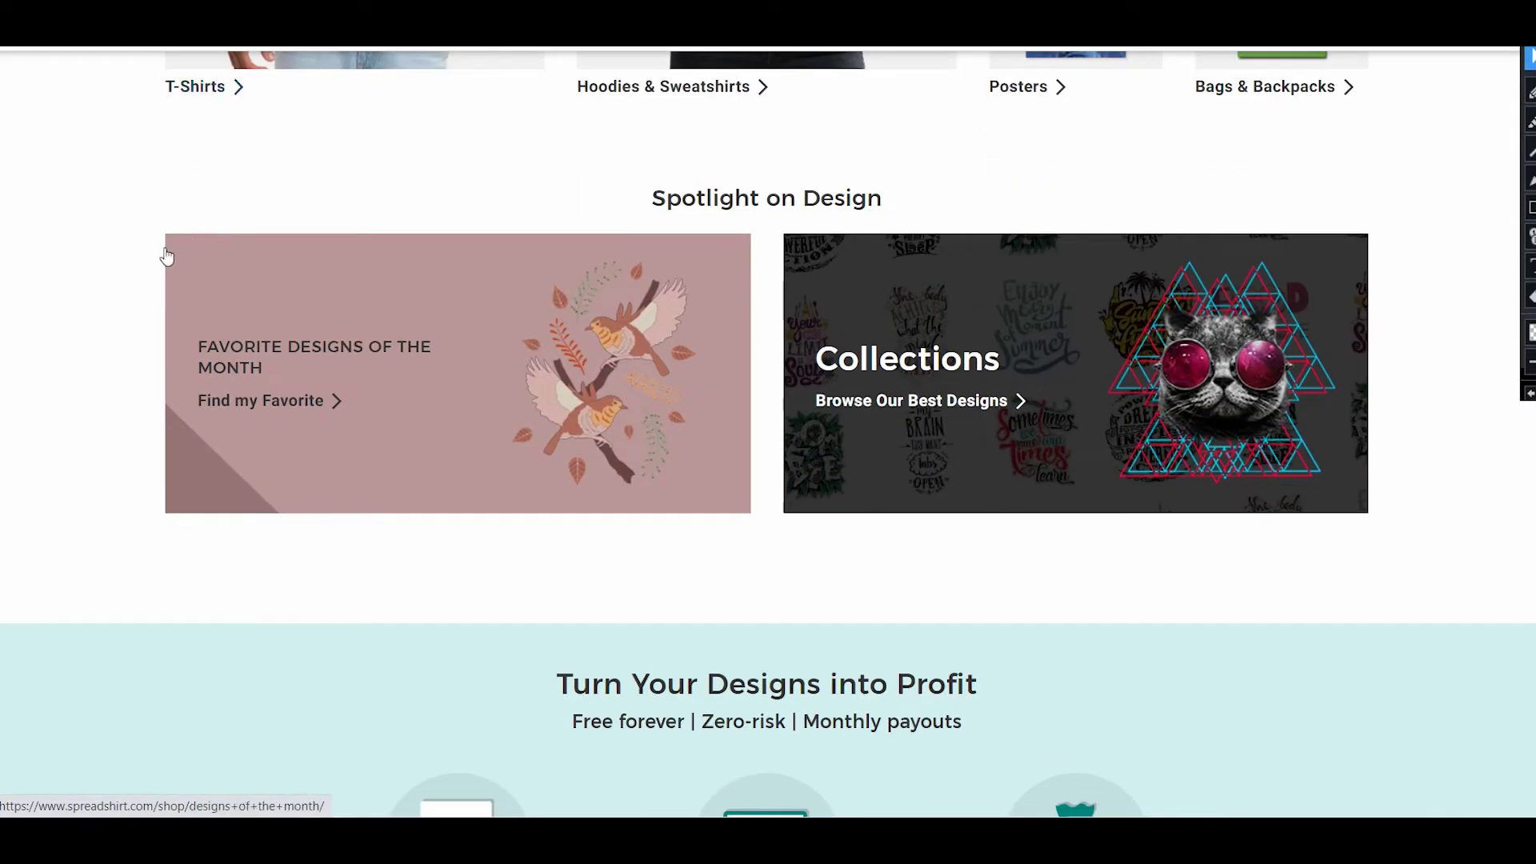
- Examine the Popular Products section again, covering T-shirts, hoodies, long-sleeved shirts, mugs, posters and bags
scroll(155, 275, "up", 5)
scroll(148, 284, "up", 4)
scroll(156, 274, "down", 1)
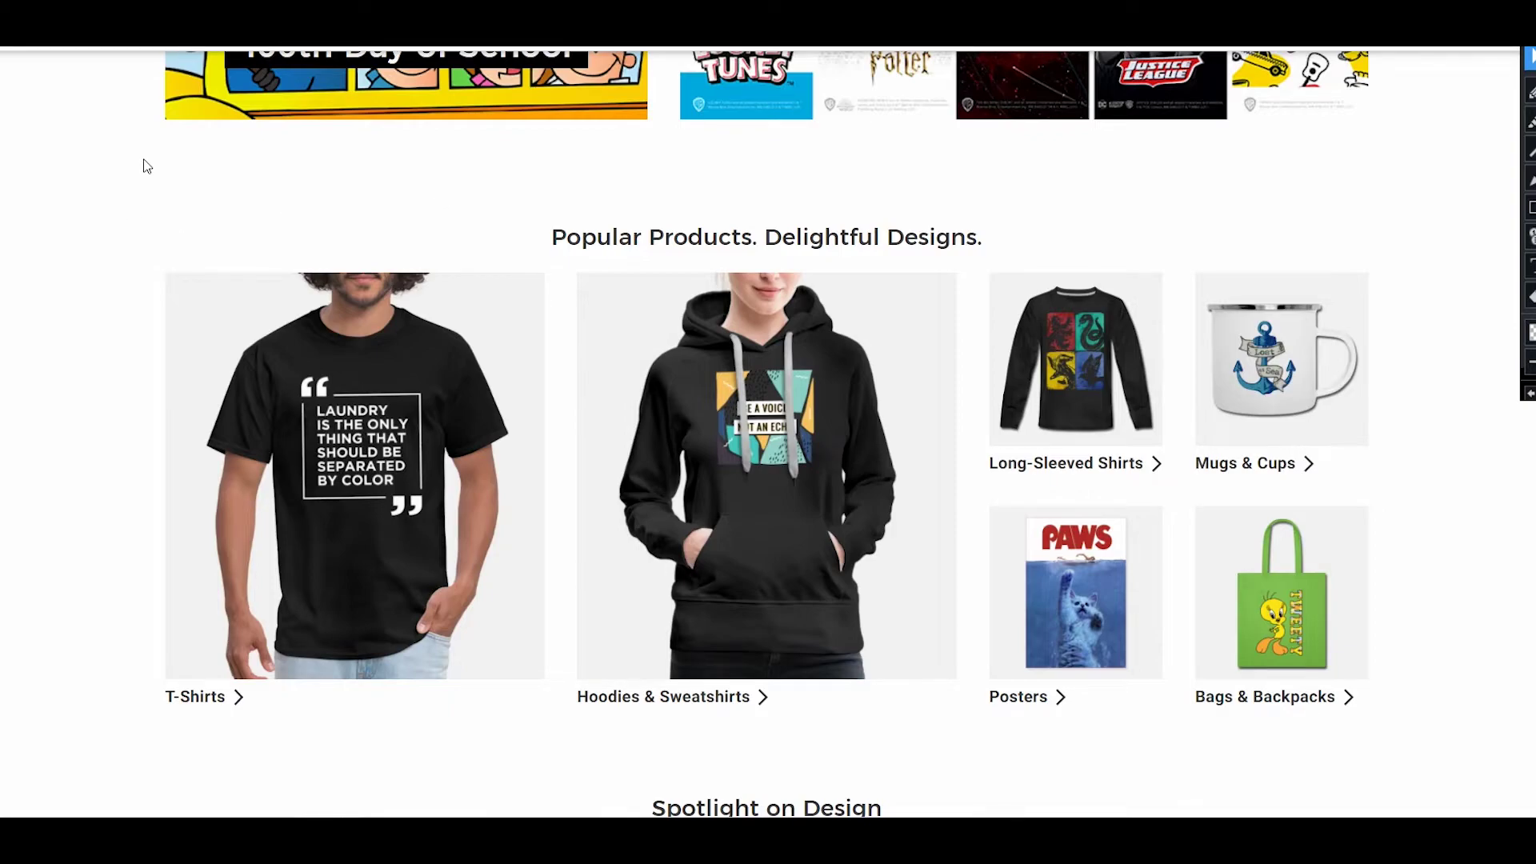
scroll(152, 182, "down", 1)
scroll(120, 192, "down", 2)
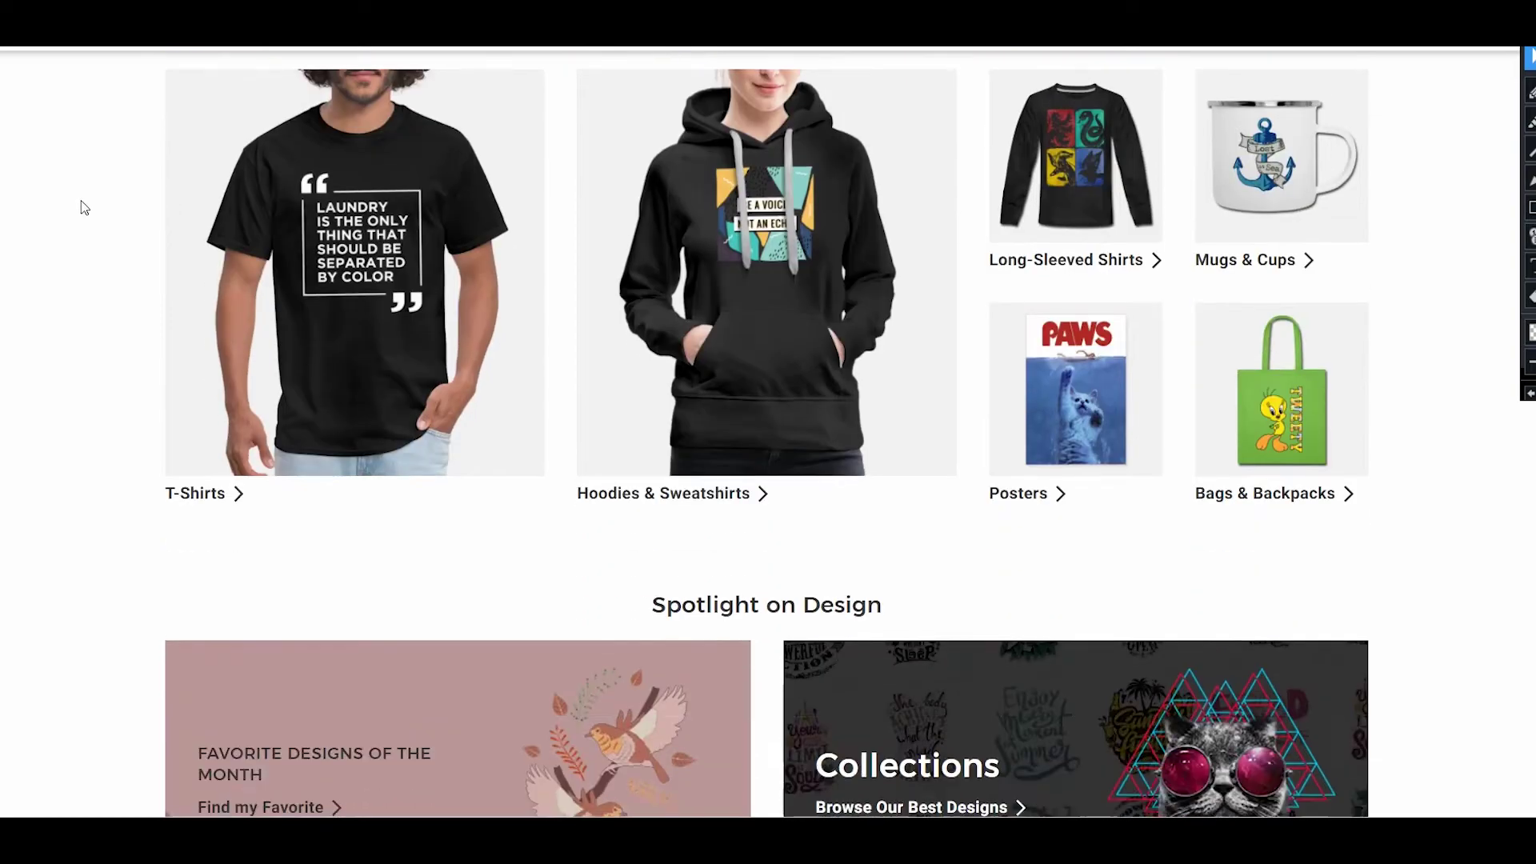
scroll(82, 206, "up", 3)
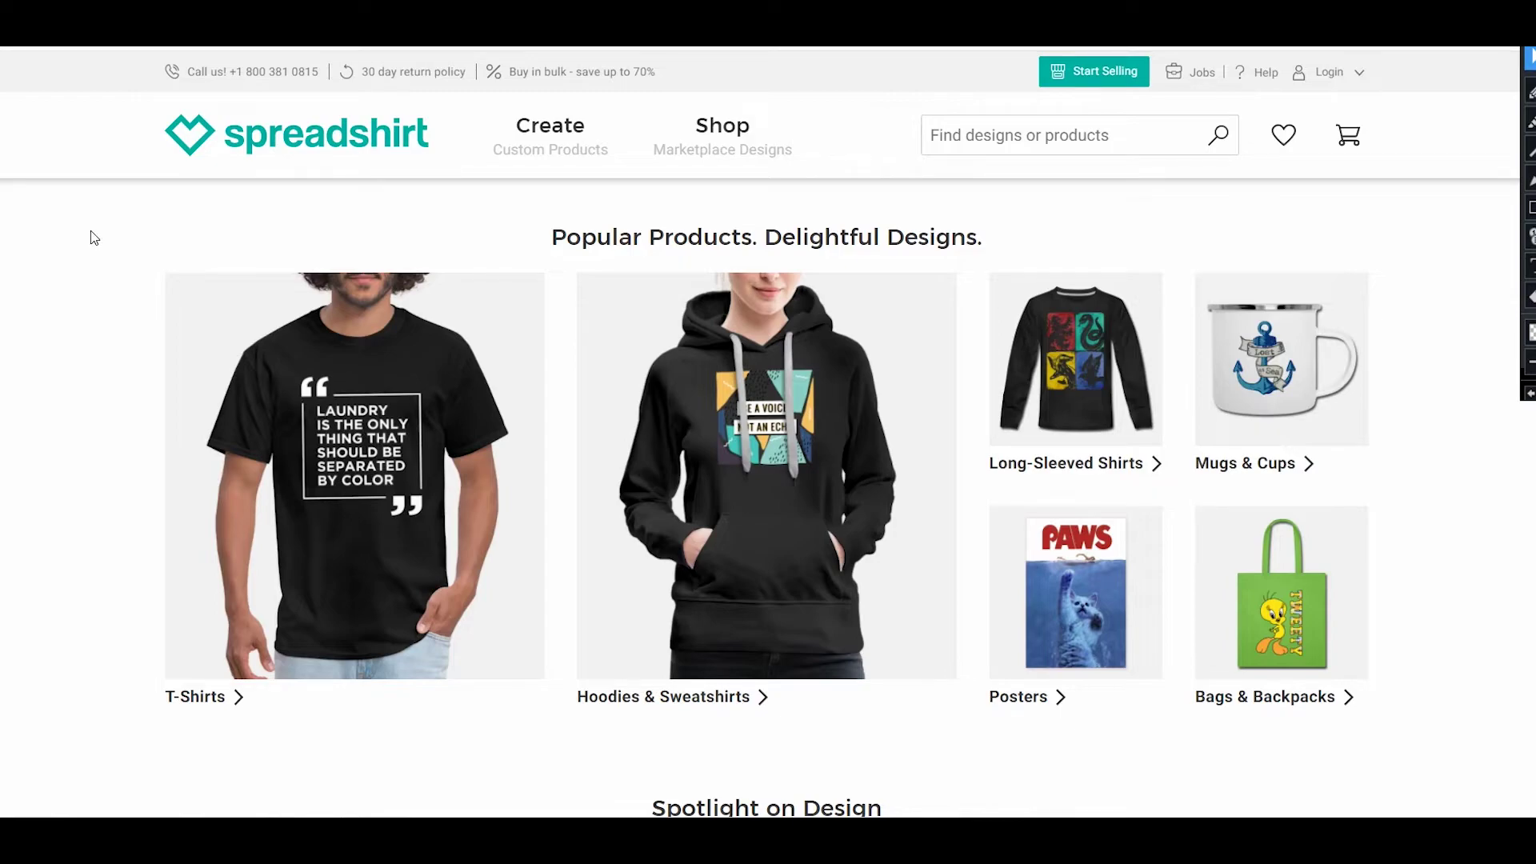
scroll(84, 252, "up", 1)
scroll(80, 256, "down", 1)
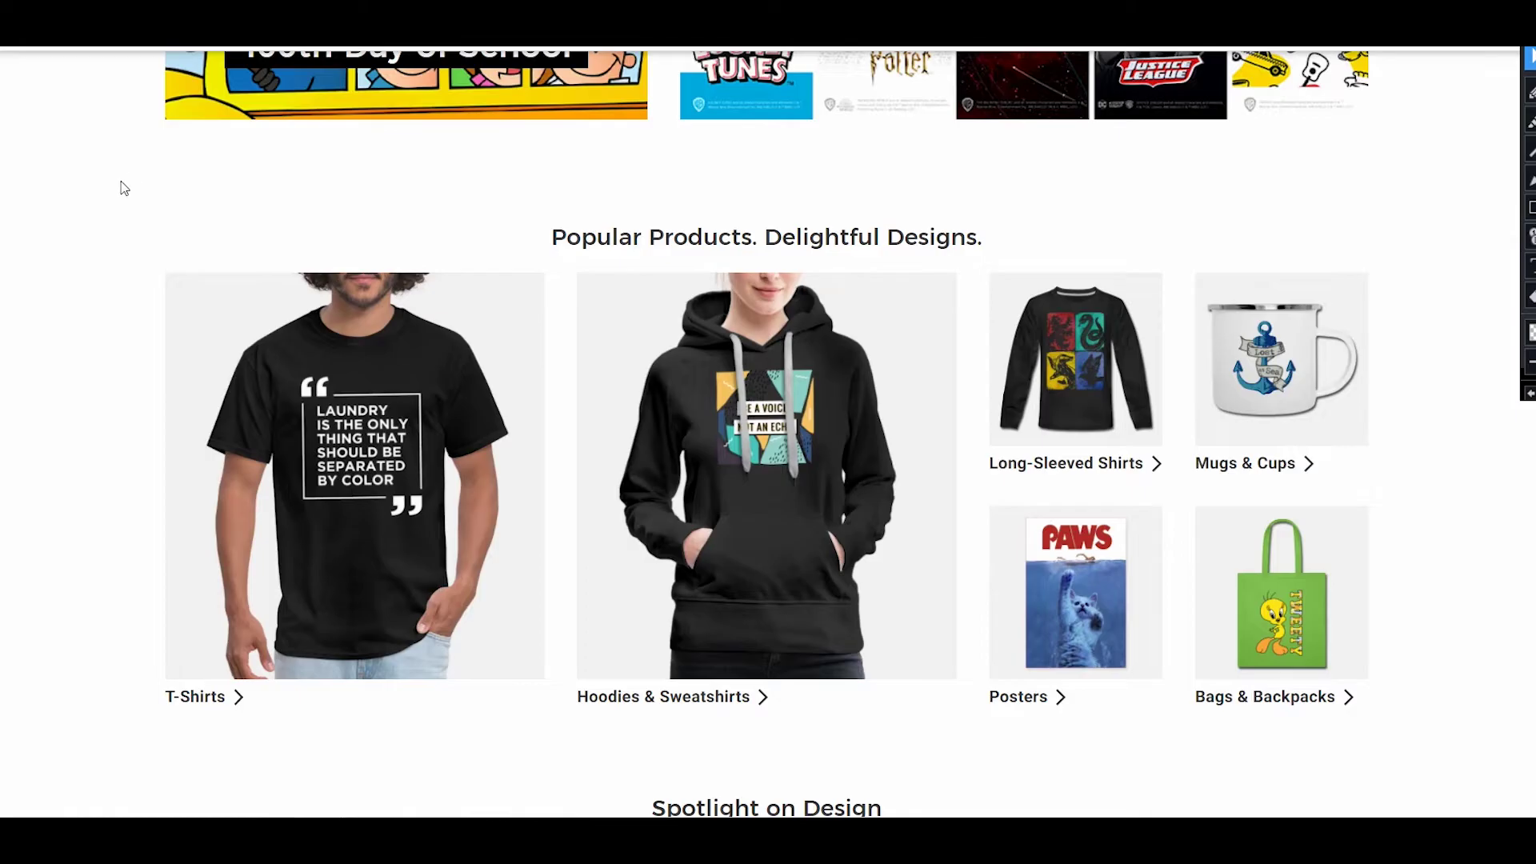
scroll(124, 189, "up", 1)
scroll(124, 189, "up", 5)
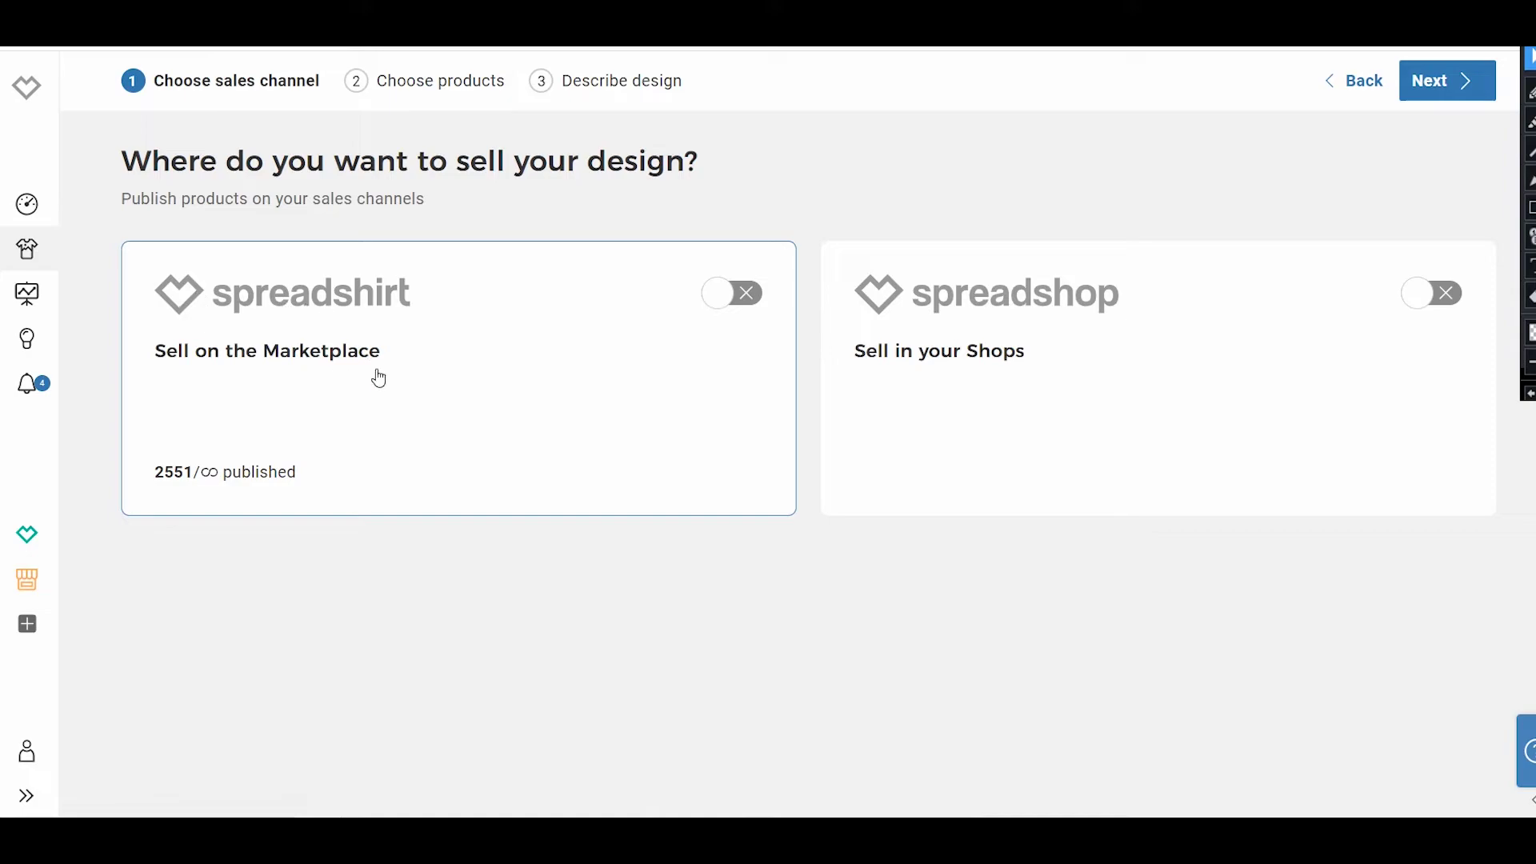
- Enable selling the design on the Spreadshirt Marketplace and continue to choosing products
left_click(763, 302)
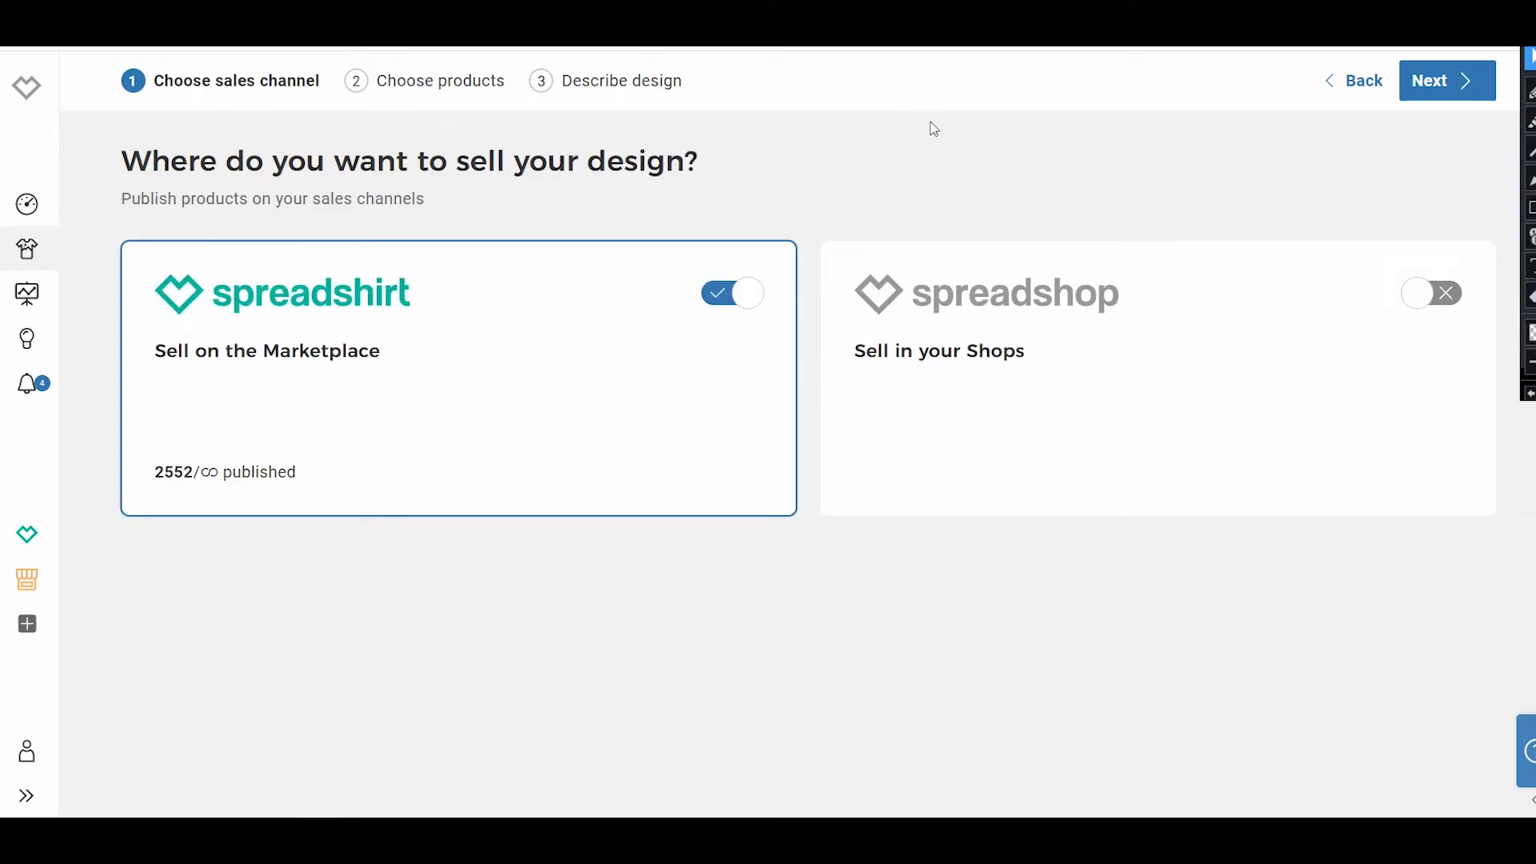
left_click(1432, 89)
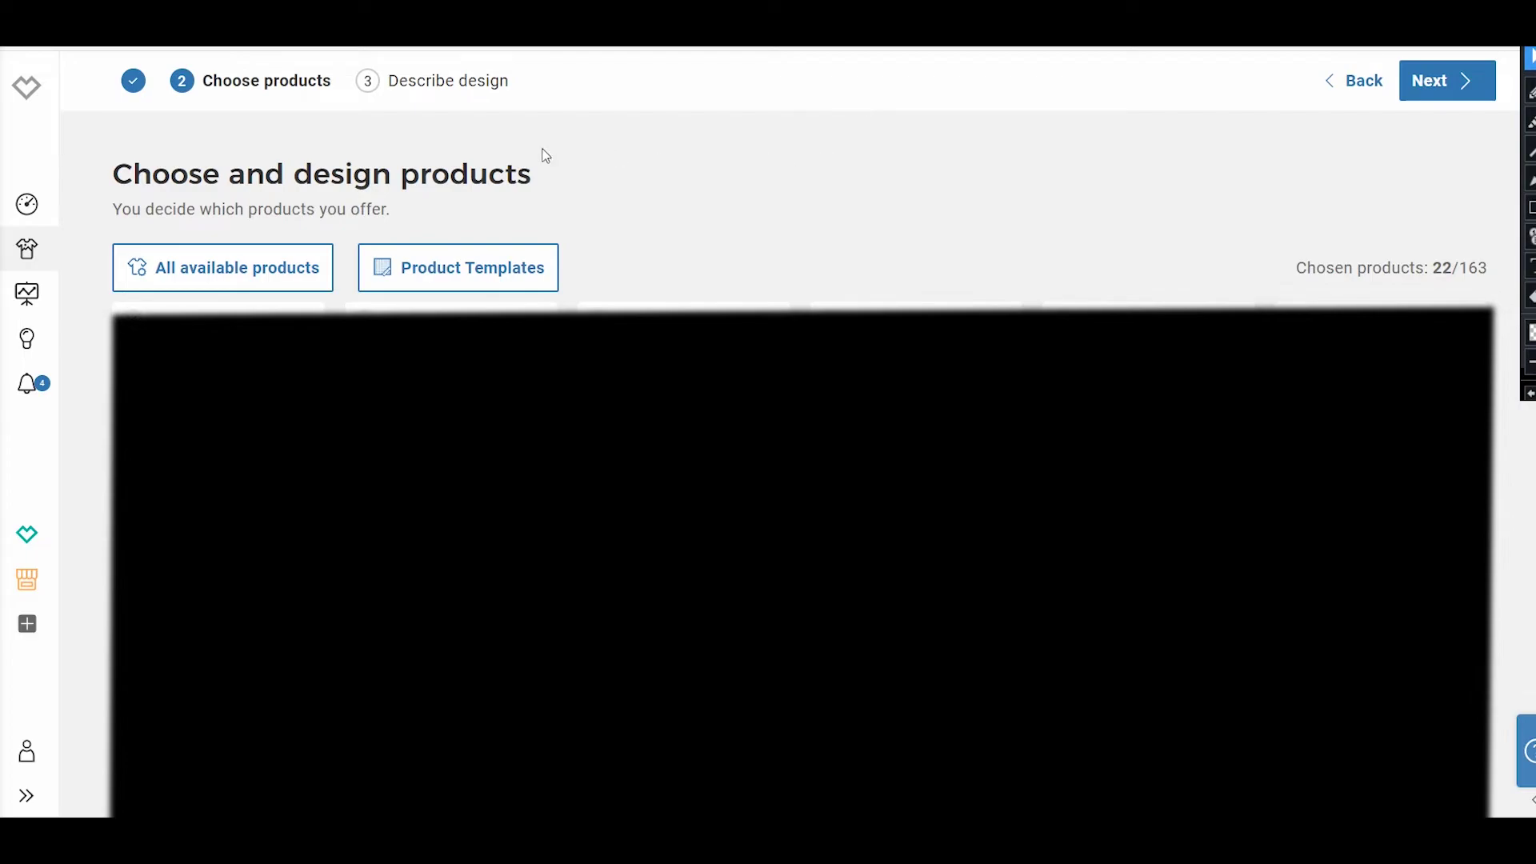
- Open the product templates and examine the loadable ones for bright and dark designs, including the custom English template
left_click(481, 275)
scroll(898, 199, "down", 3)
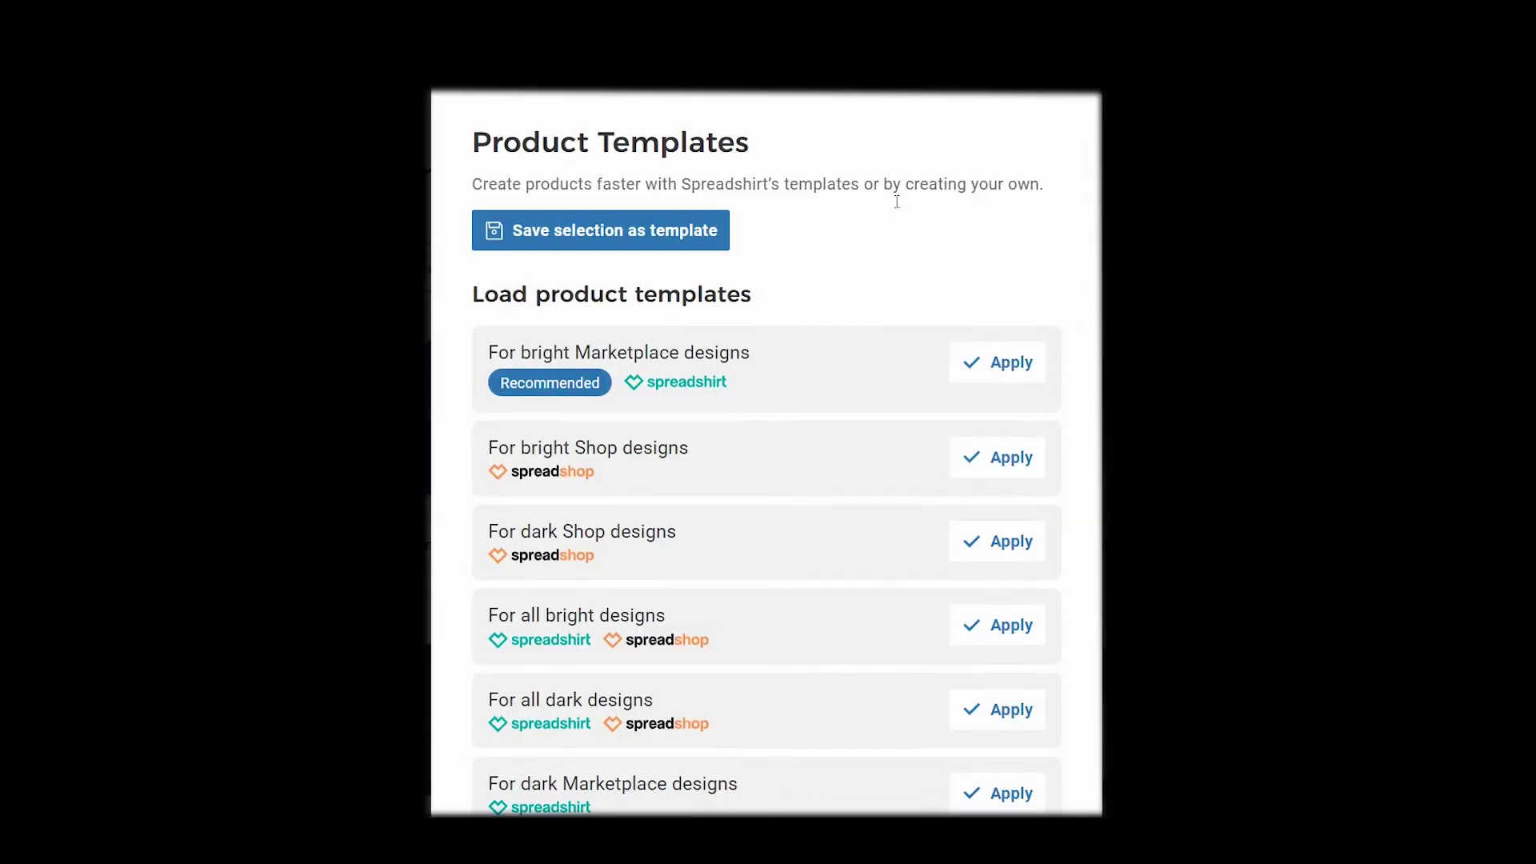
scroll(899, 209, "up", 3)
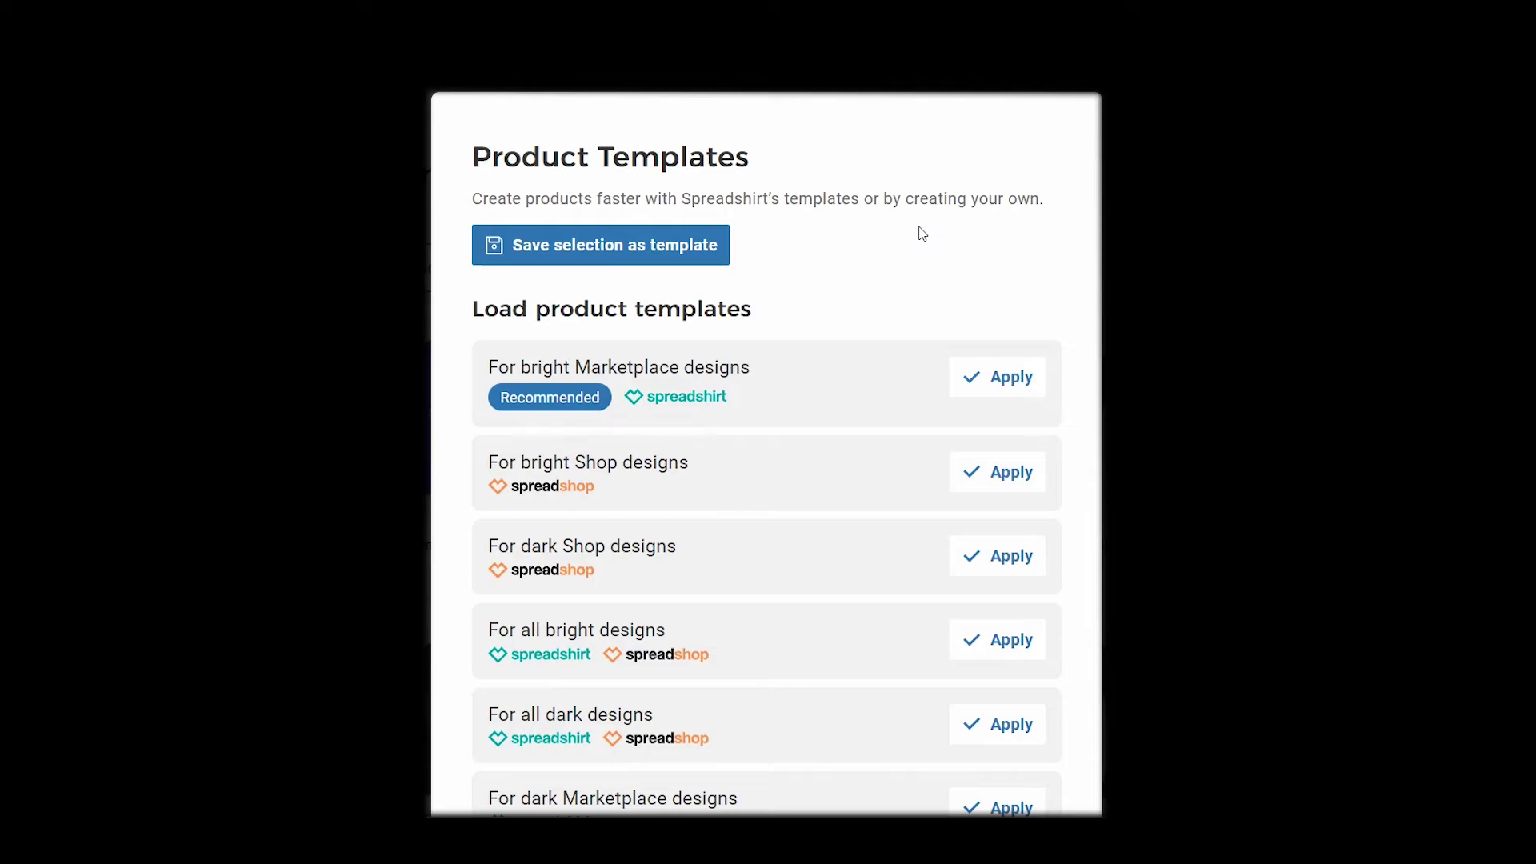
scroll(987, 462, "down", 1)
scroll(987, 463, "down", 2)
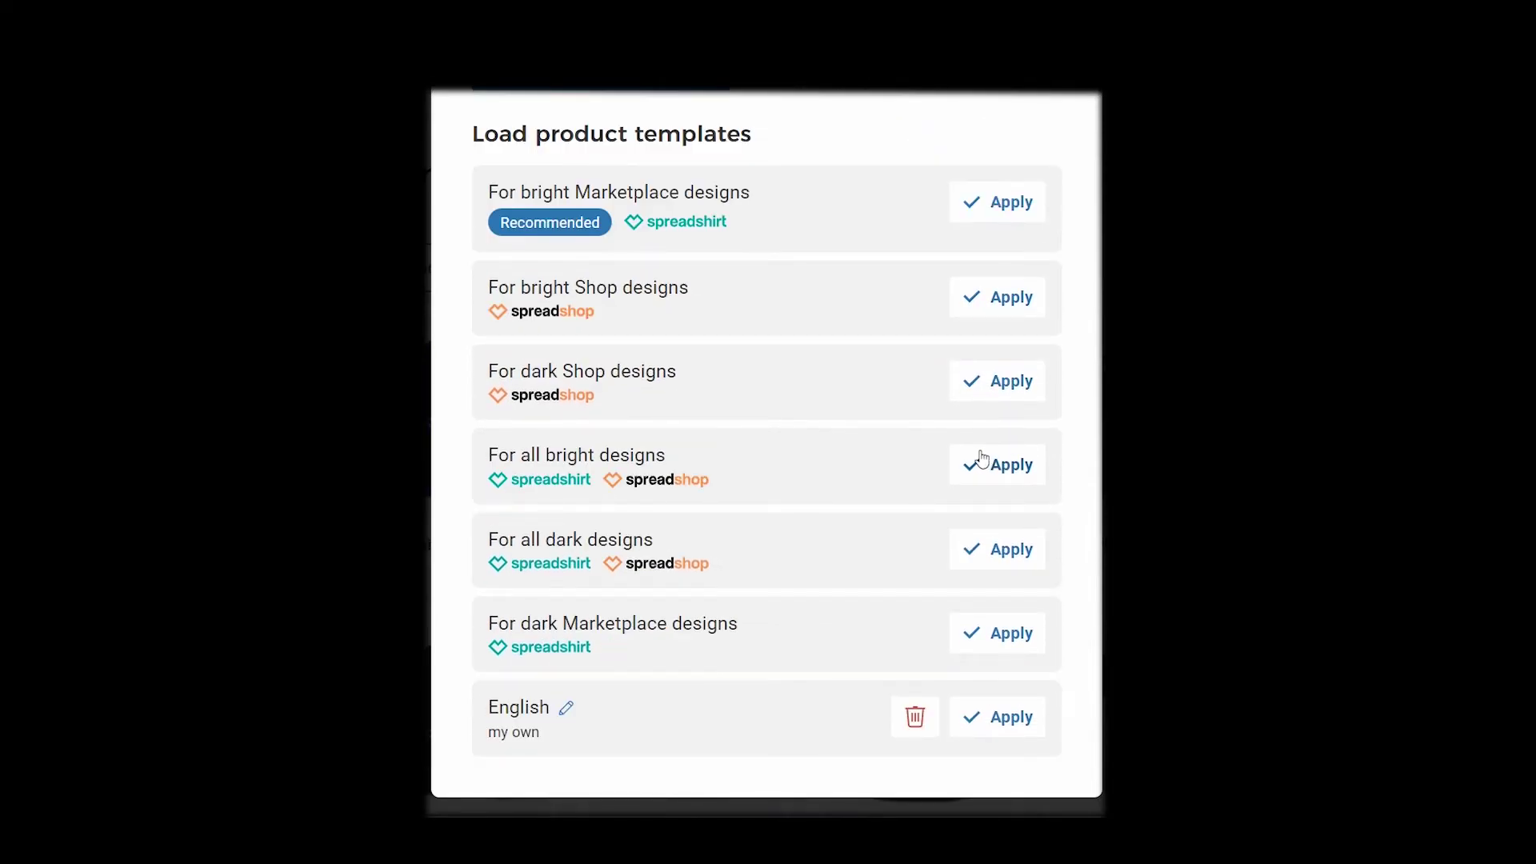
scroll(995, 334, "up", 3)
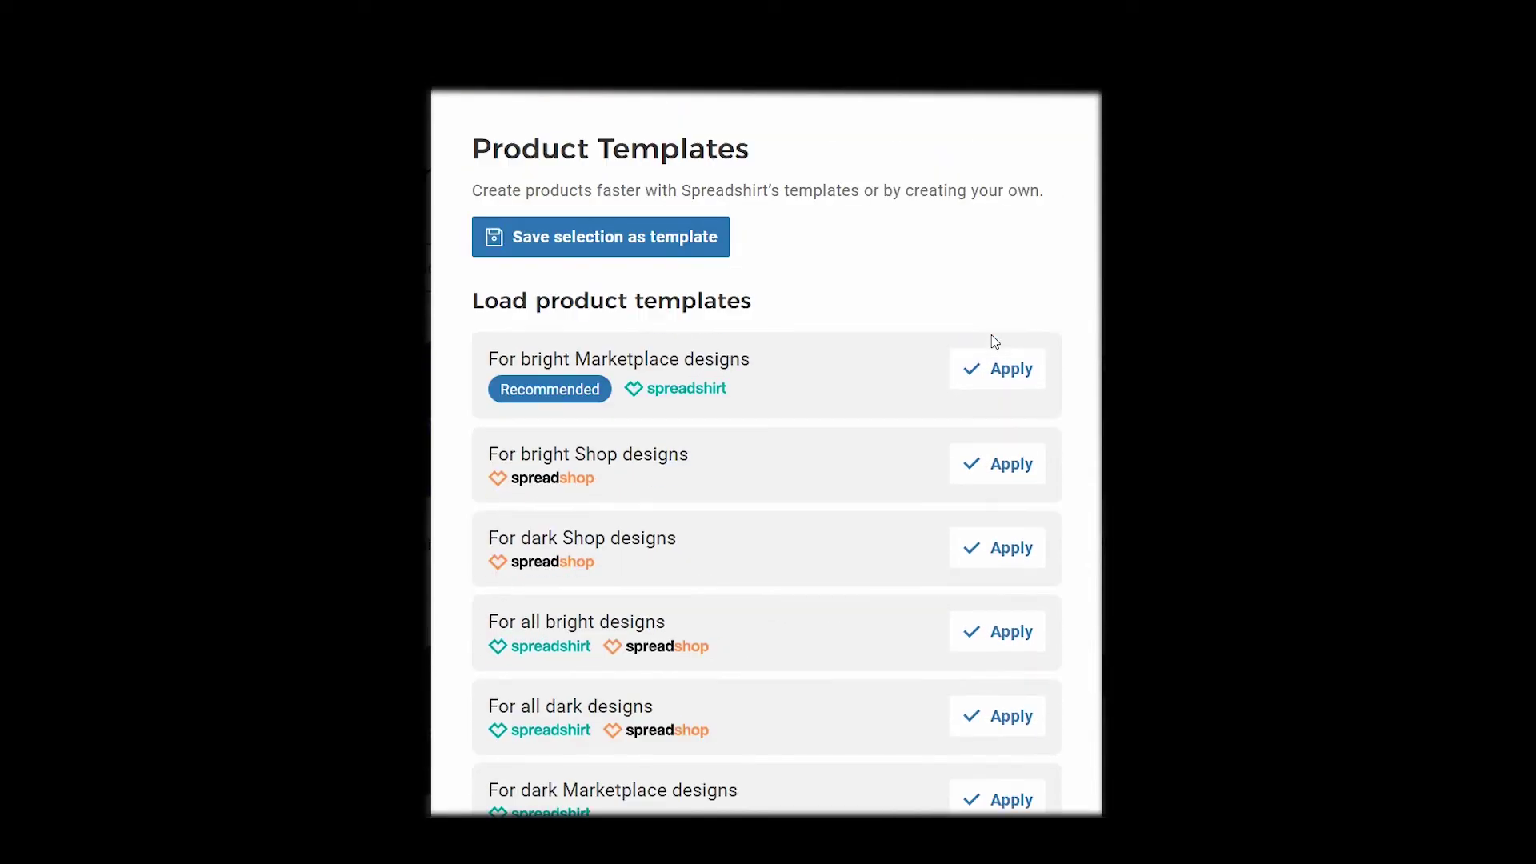
scroll(991, 336, "down", 3)
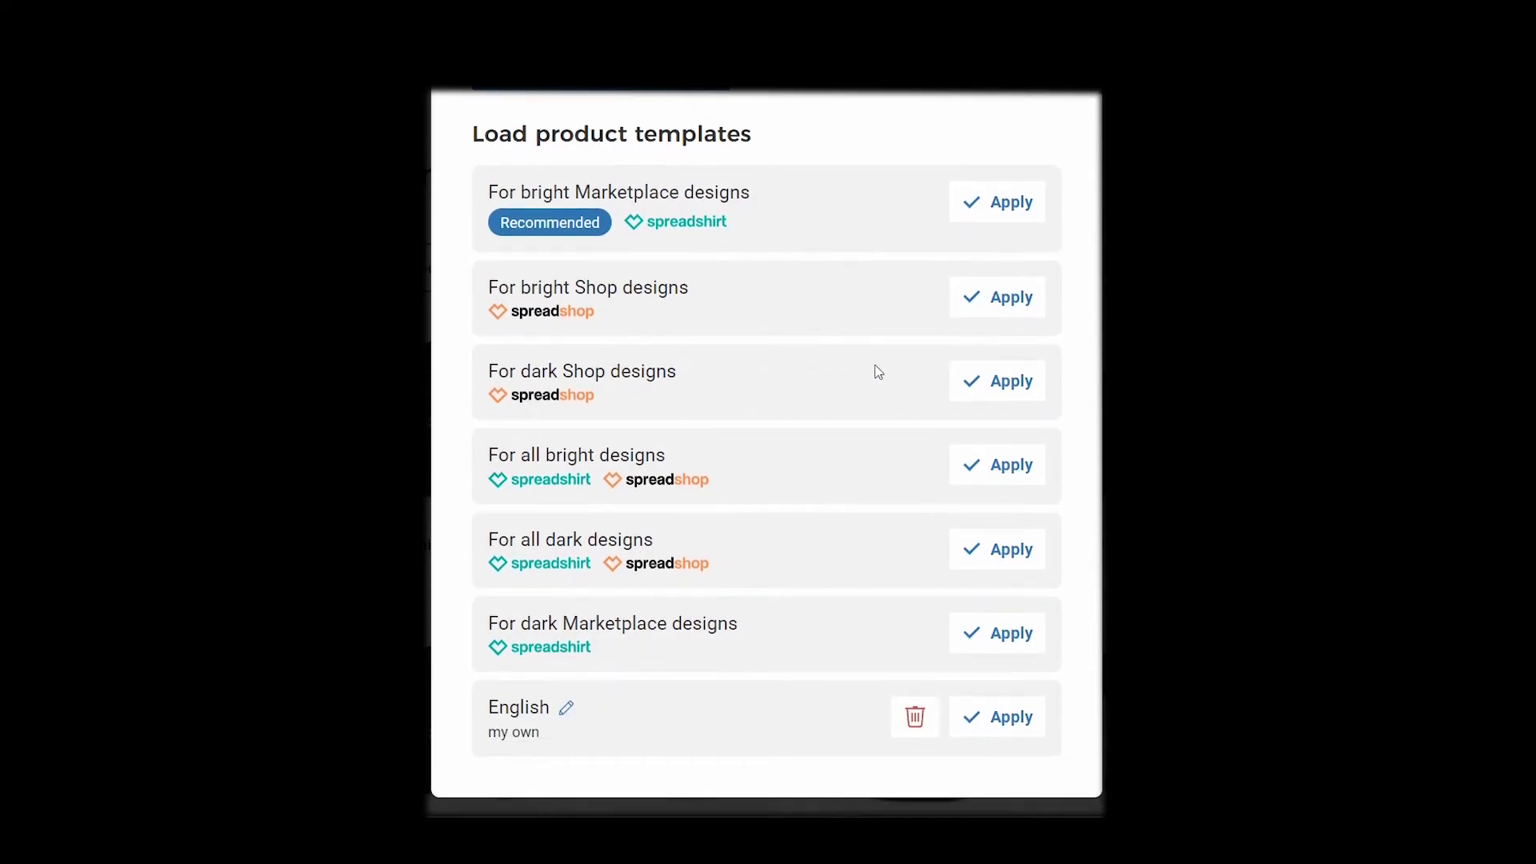
scroll(878, 371, "up", 3)
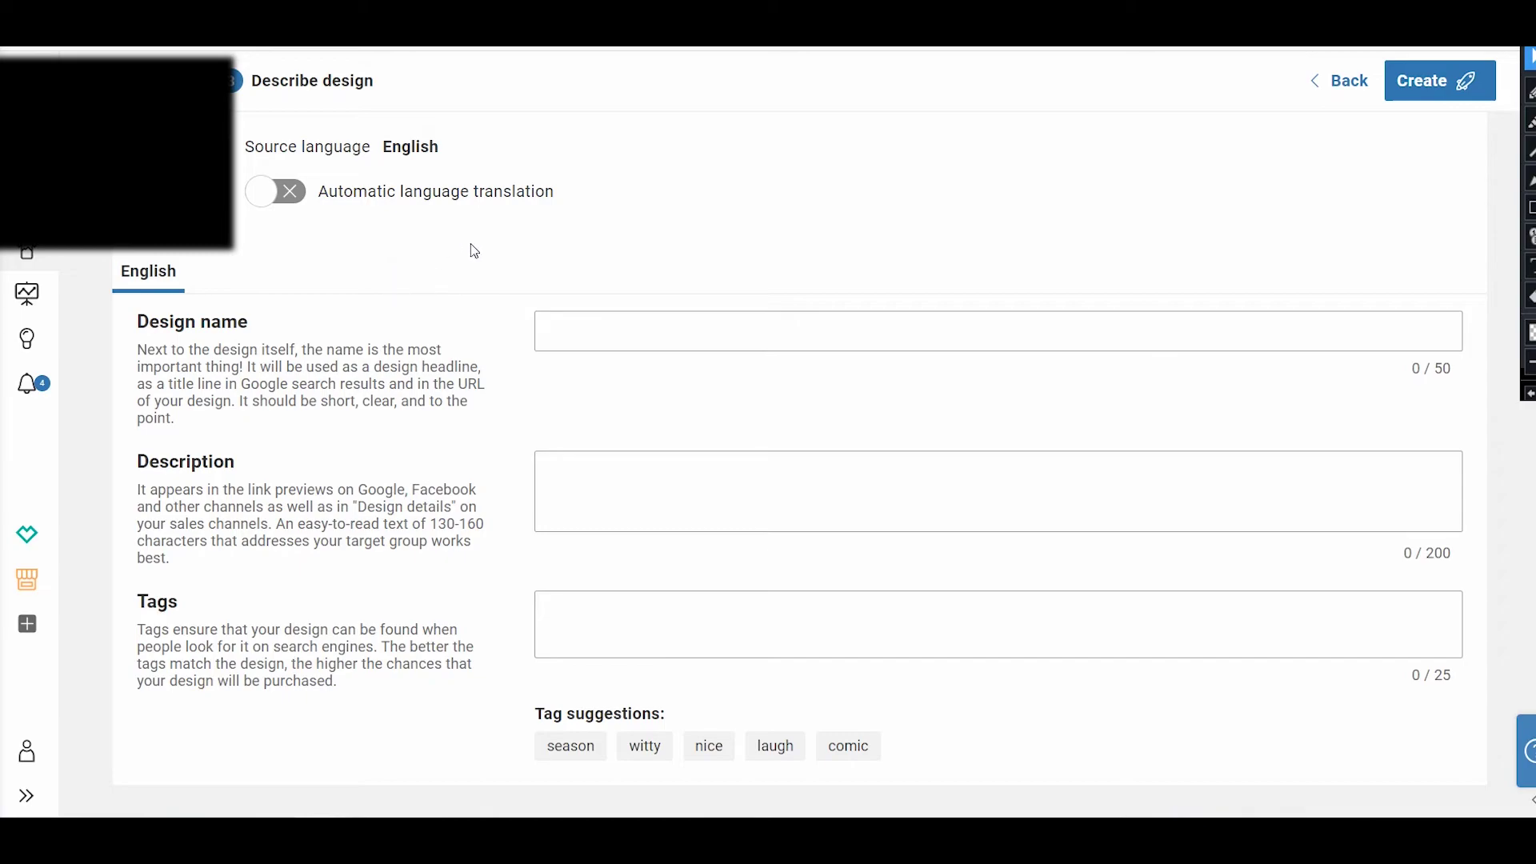
- Turn on automatic language translation for the design's description details
left_click(289, 200)
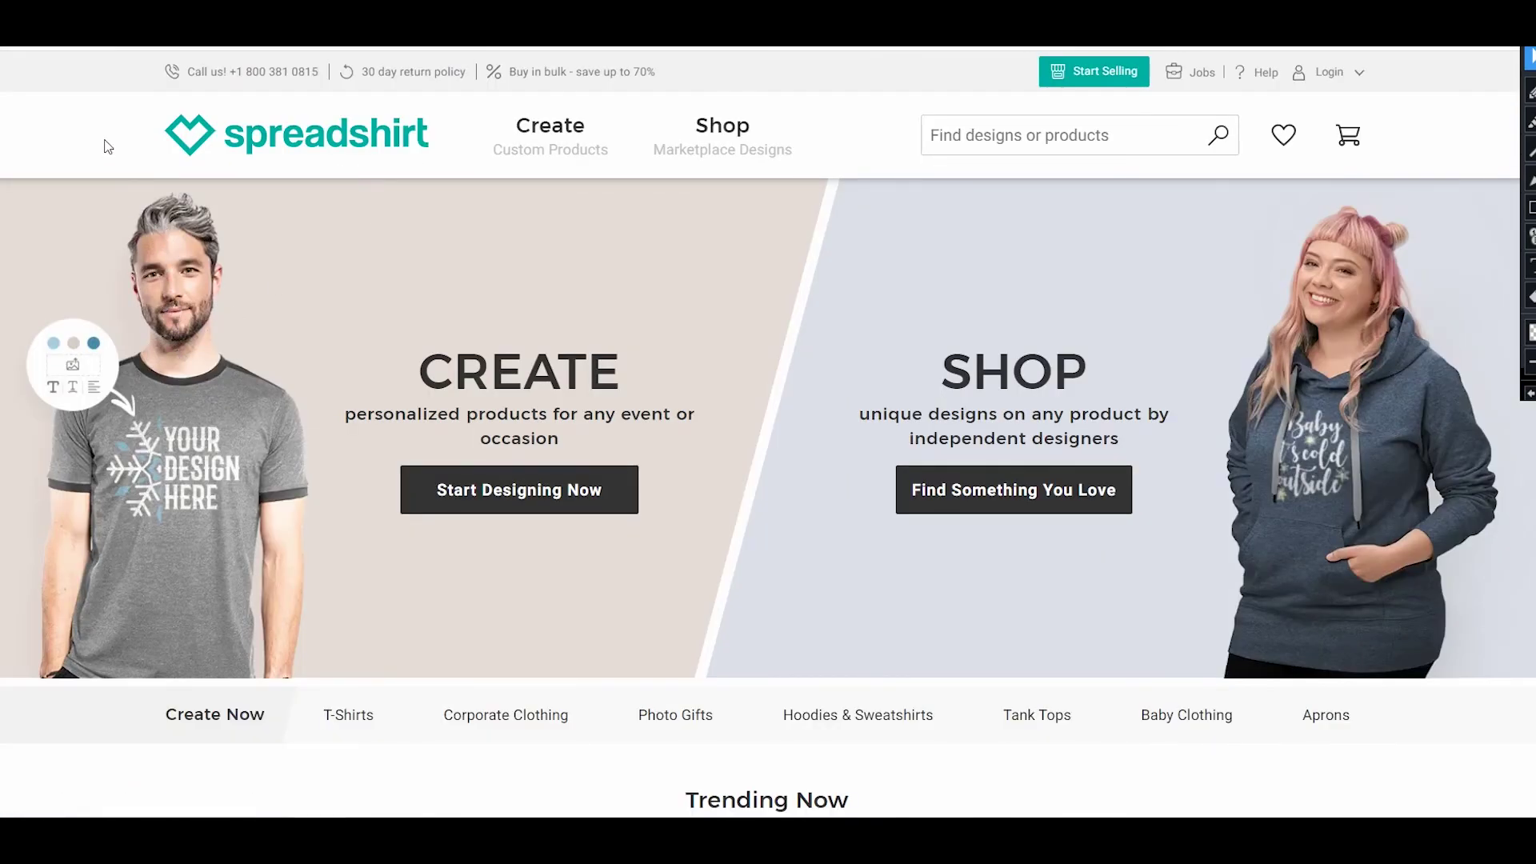
- Review the Spreadshirt home page's Create and Shop banner and its Trending Now themes
scroll(110, 152, "down", 3)
scroll(110, 152, "down", 9)
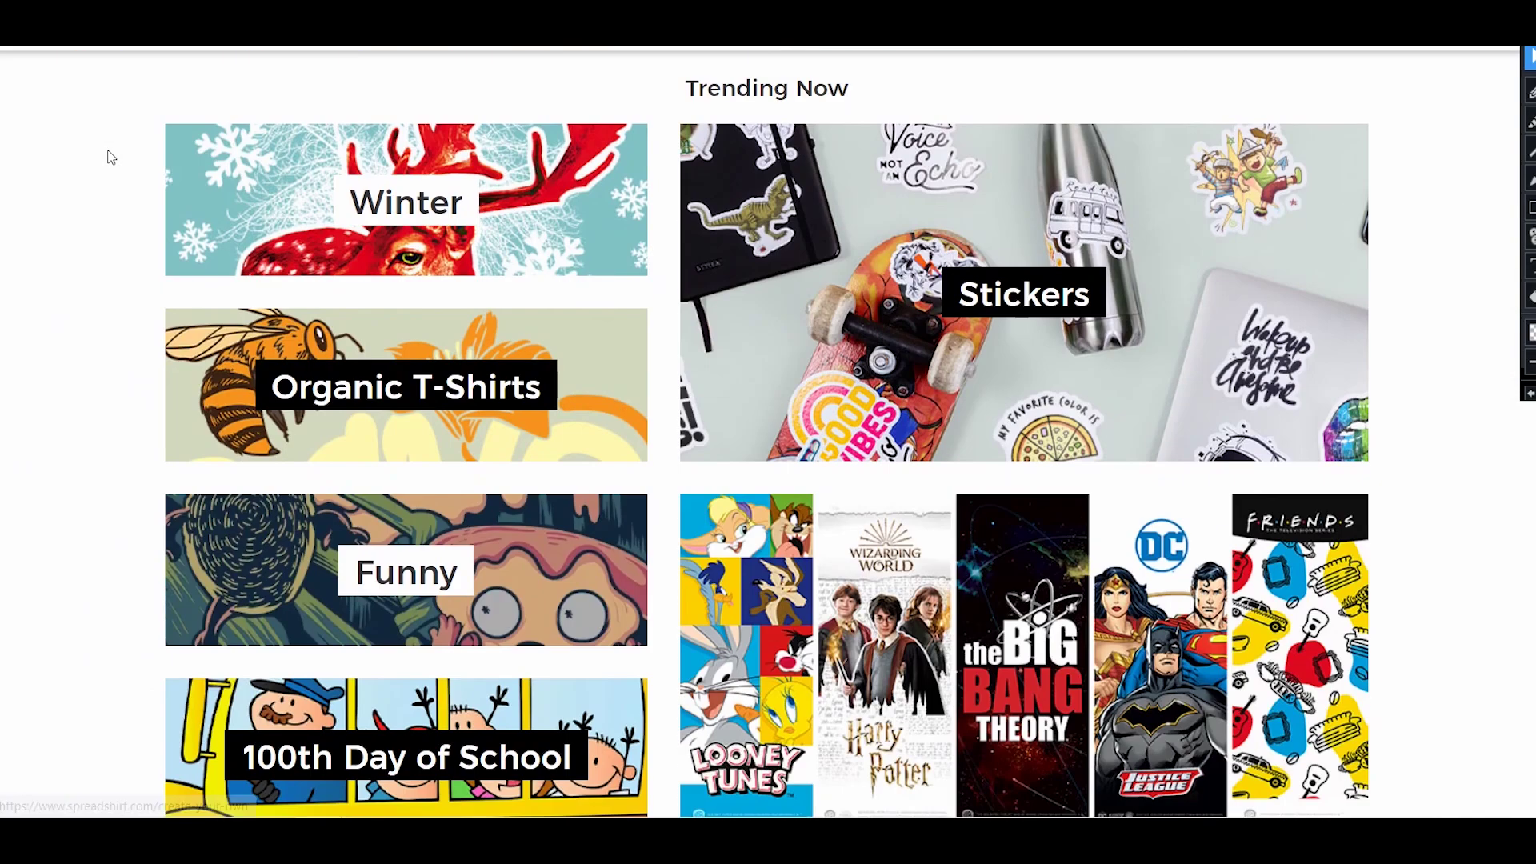